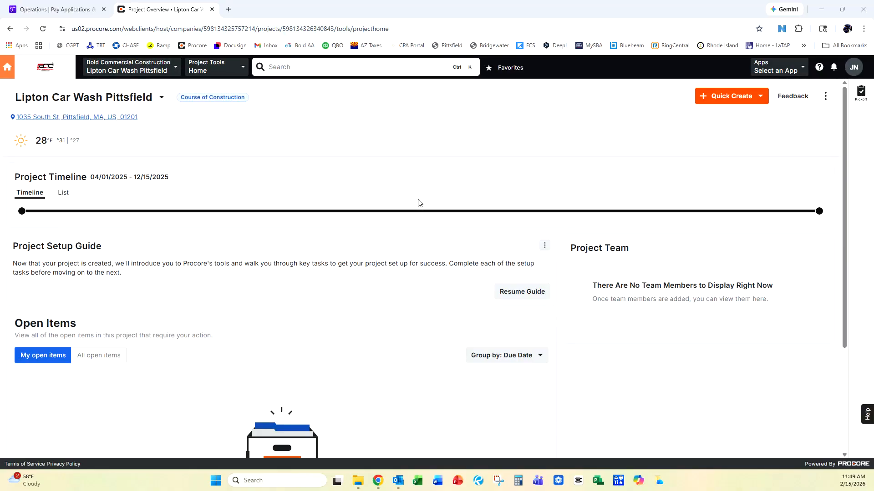
# Open the Drawings log of the Lipton Car Wash Pittsfield project
pyautogui.click(248, 71)
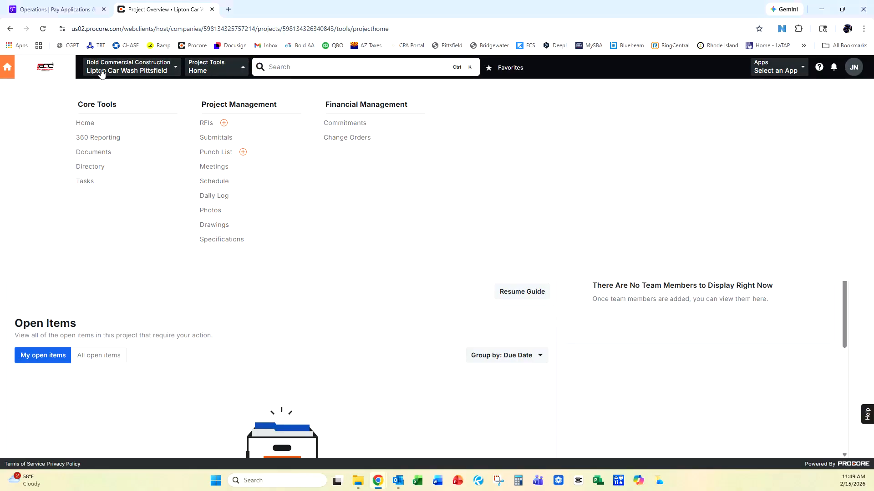
pyautogui.click(126, 69)
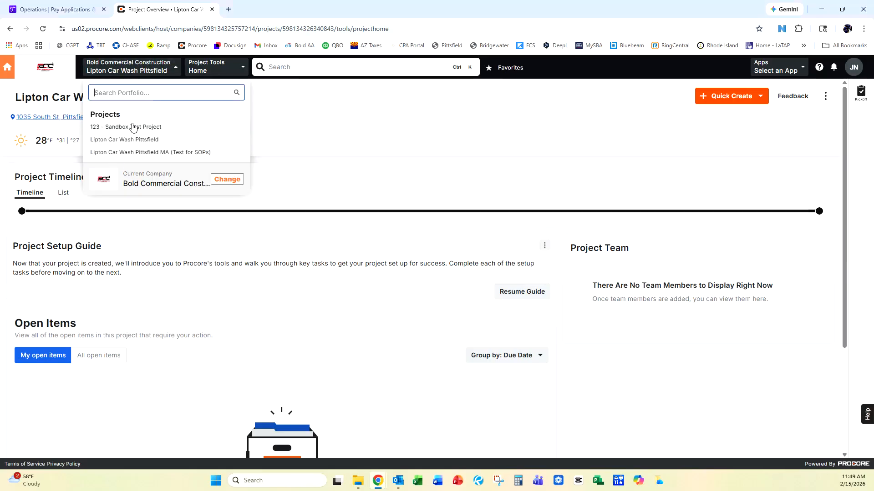
pyautogui.click(240, 71)
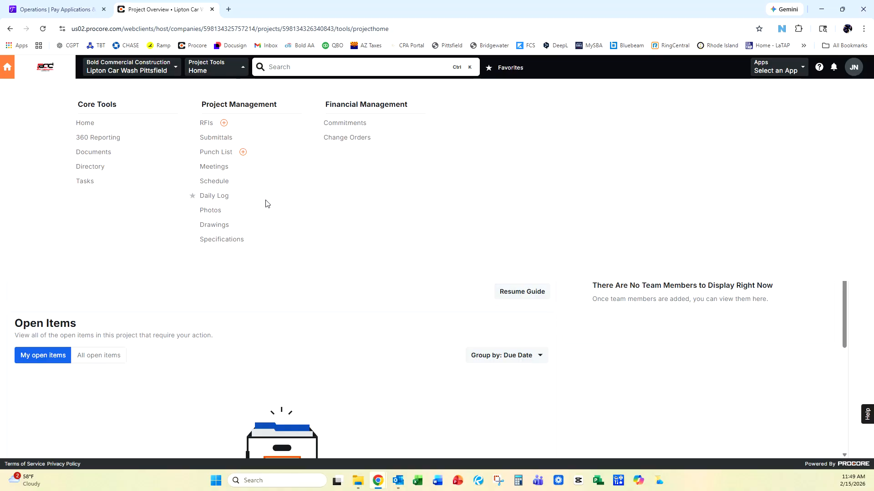
pyautogui.click(218, 225)
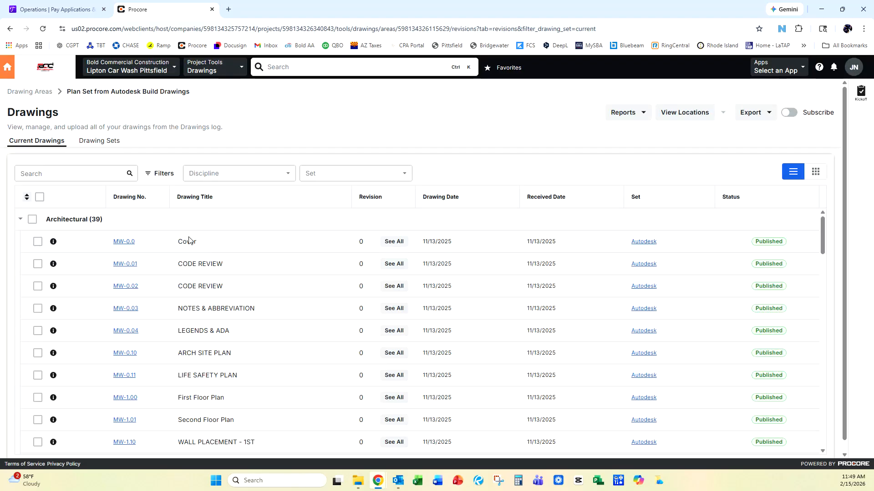
# Collapse the discipline groups in the drawing list and expand only the Civil group
pyautogui.click(20, 220)
pyautogui.click(20, 241)
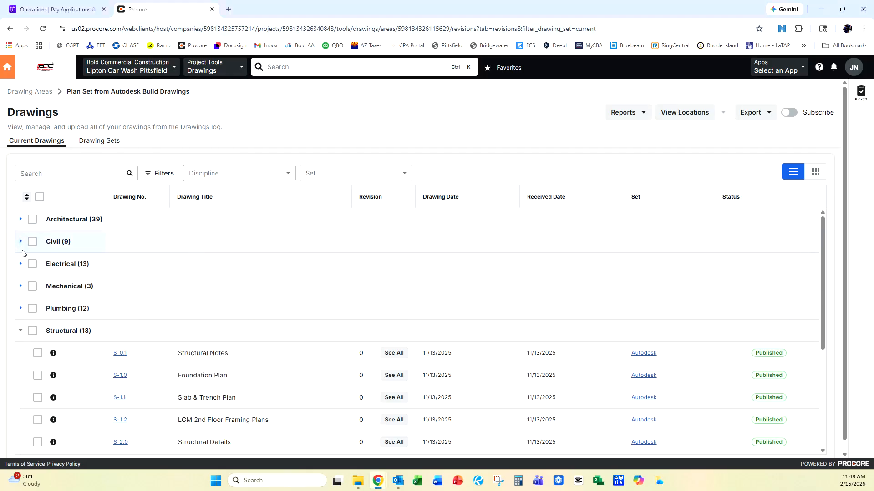
pyautogui.click(20, 331)
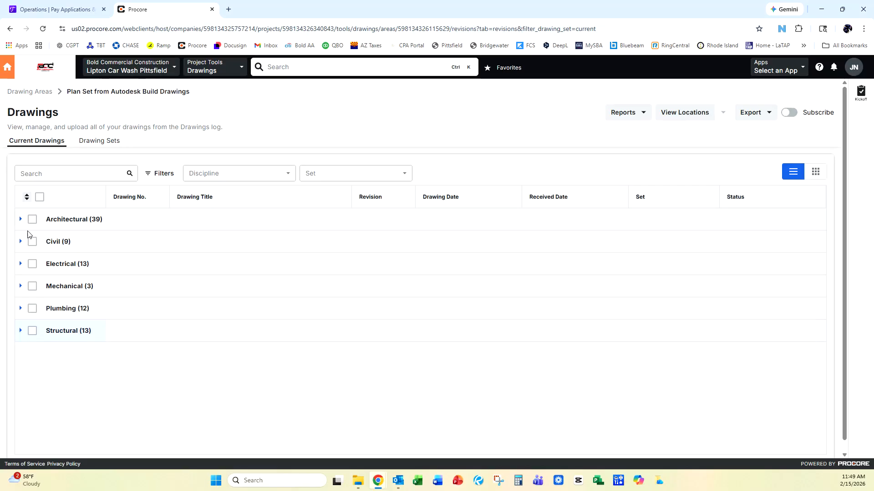
pyautogui.click(20, 242)
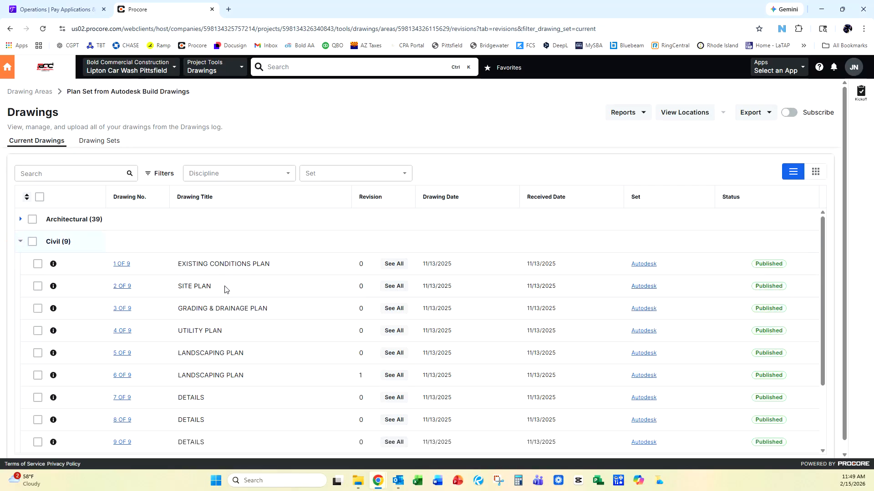
# Open civil sheet 4 of 9, the Utility Plan, and look over its site plan
pyautogui.scroll(-1, 226, 290)
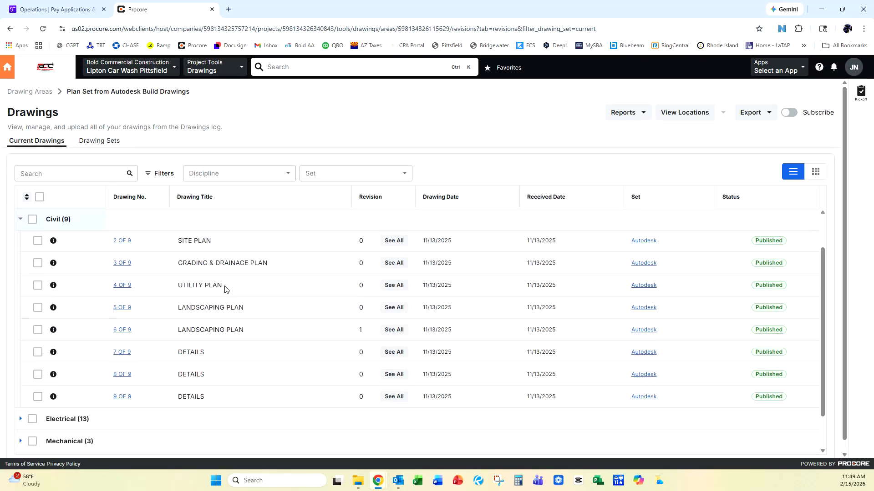
pyautogui.click(121, 287)
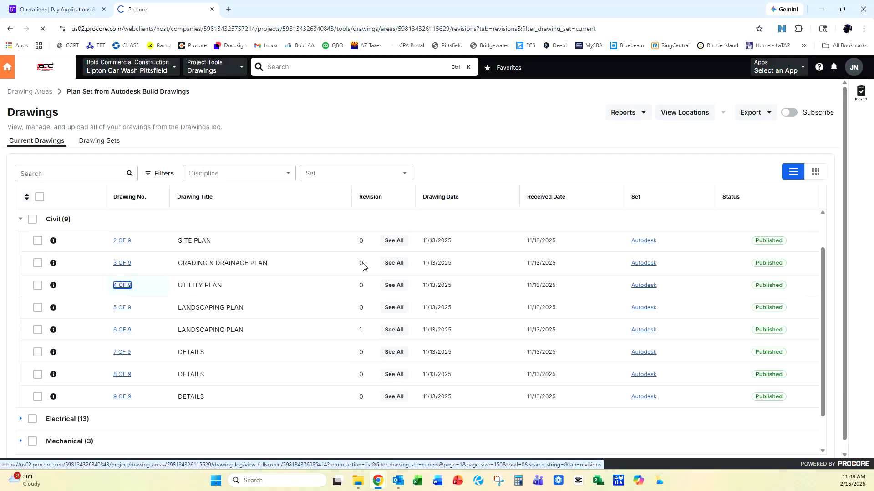
pyautogui.scroll(5, 262, 344)
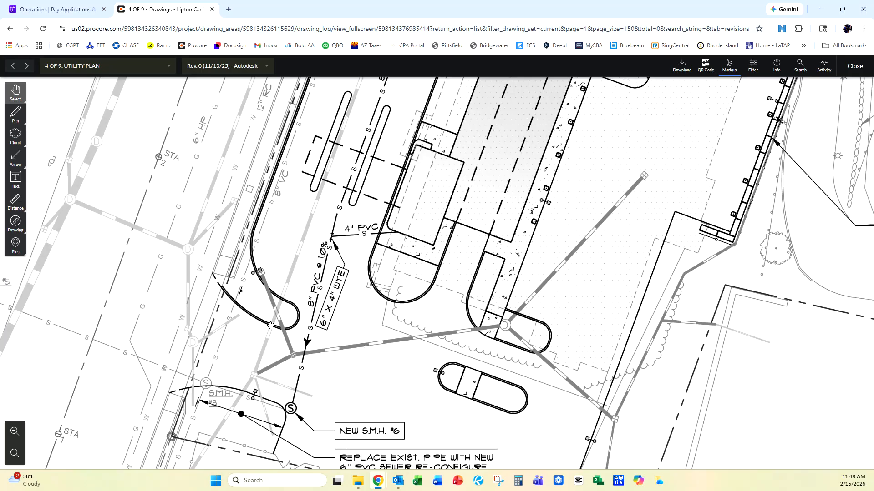
pyautogui.scroll(-8, 274, 344)
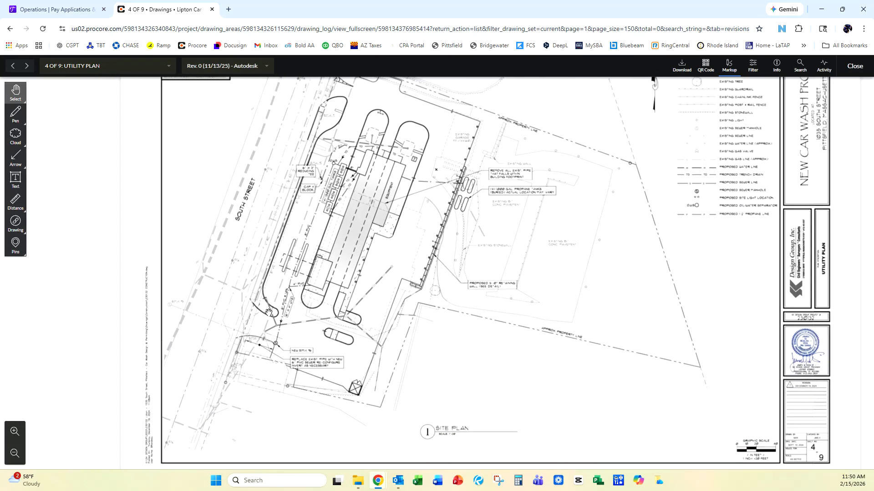
pyautogui.scroll(-2, 269, 313)
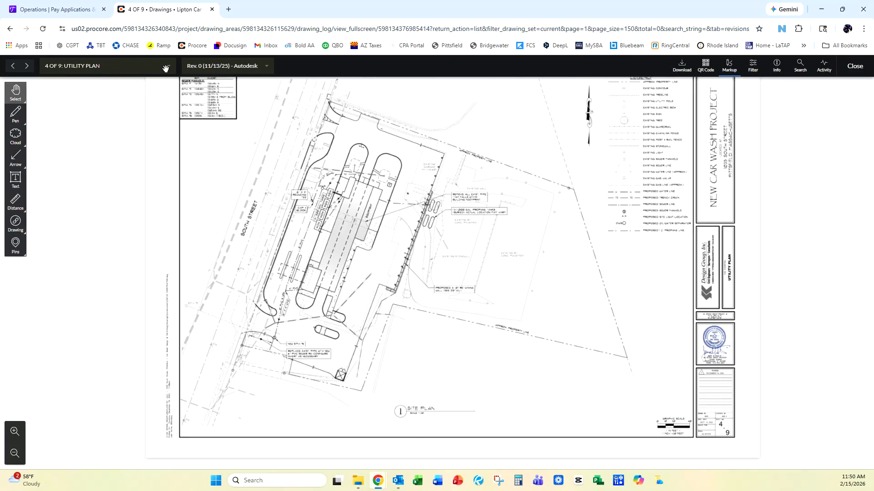
# Page through the civil sheets to 3 of 9, Grading & Drainage Plan, and examine the drain lines around H.S. #1, C.B. #11 and C.B. #6
pyautogui.click(27, 67)
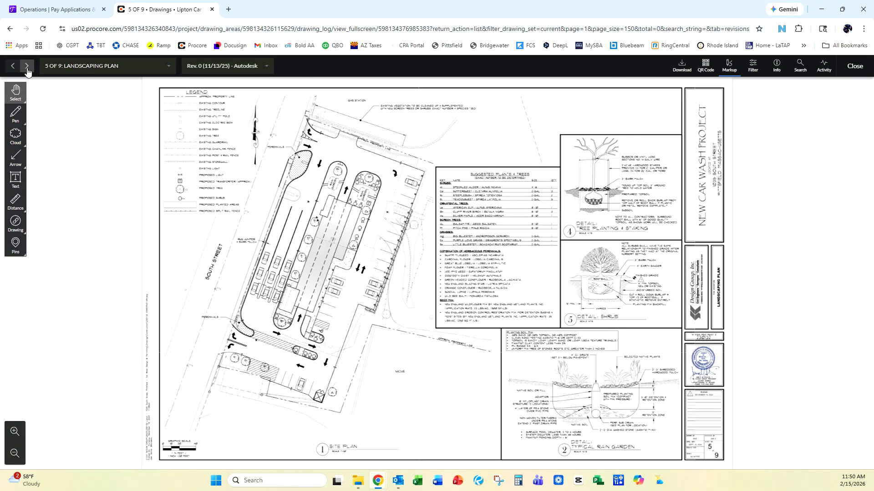
pyautogui.click(27, 66)
pyautogui.click(28, 68)
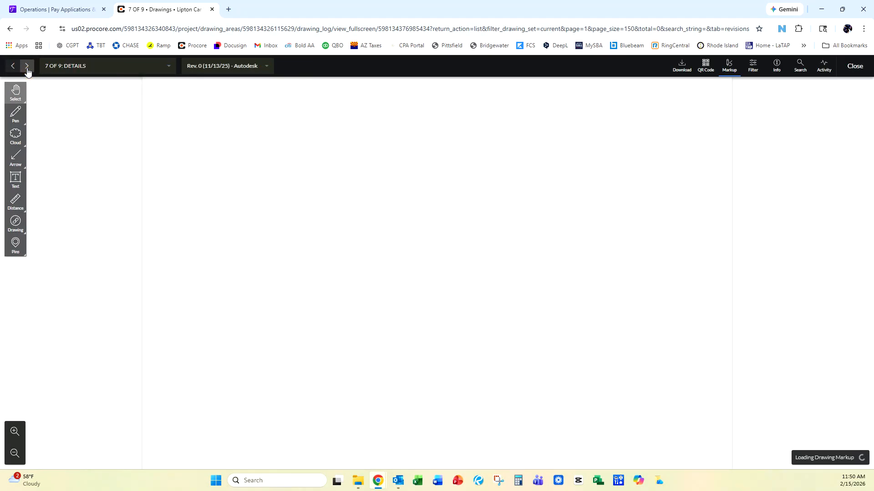
pyautogui.click(14, 69)
pyautogui.click(14, 66)
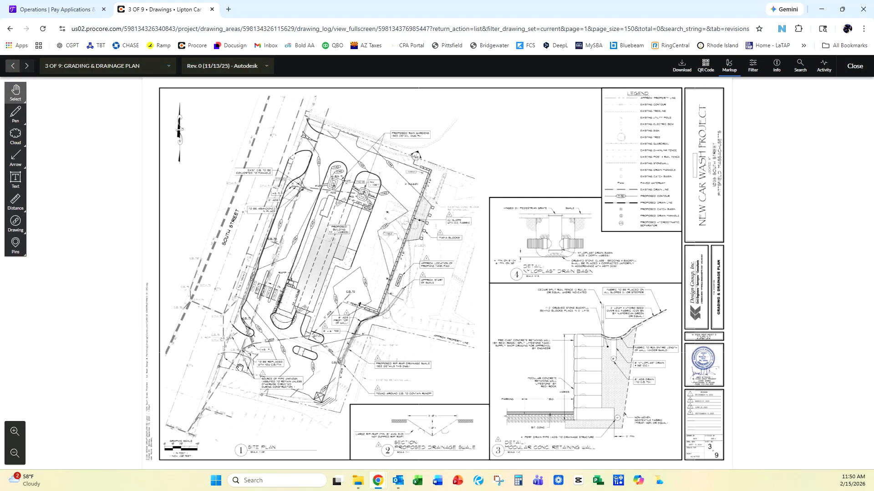
pyautogui.scroll(5, 235, 348)
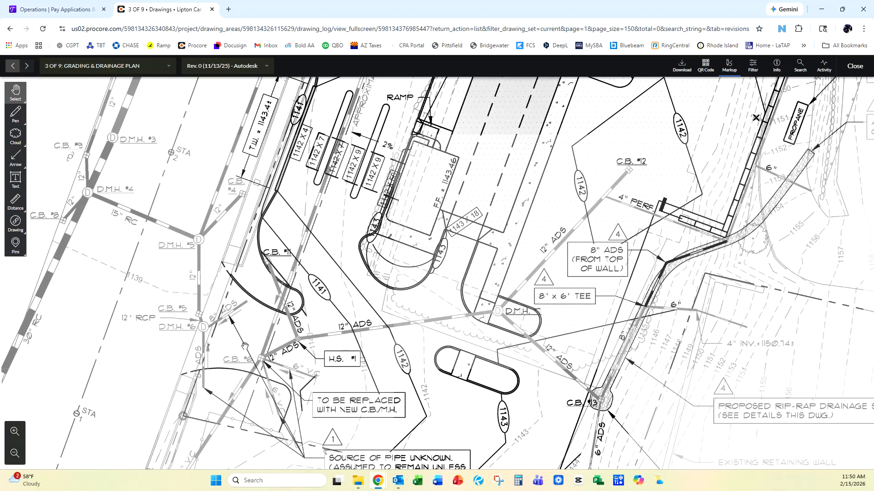
pyautogui.moveTo(269, 324); pyautogui.dragTo(348, 296)
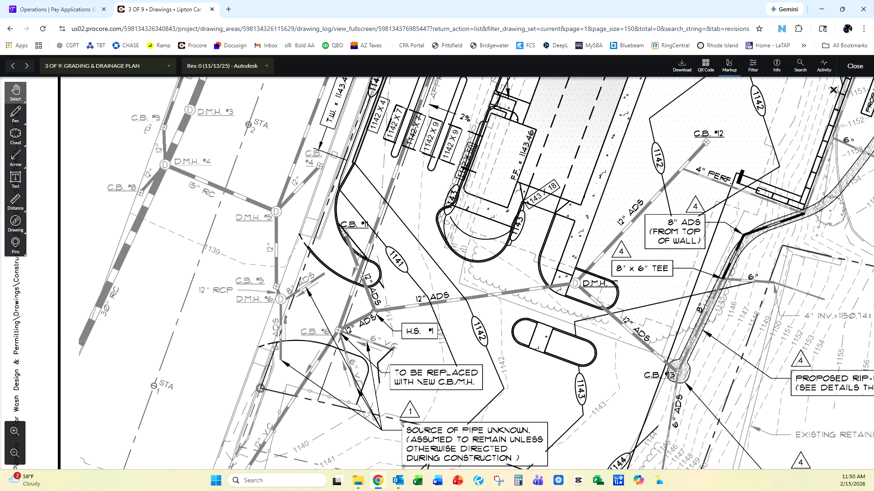
pyautogui.scroll(2, 386, 315)
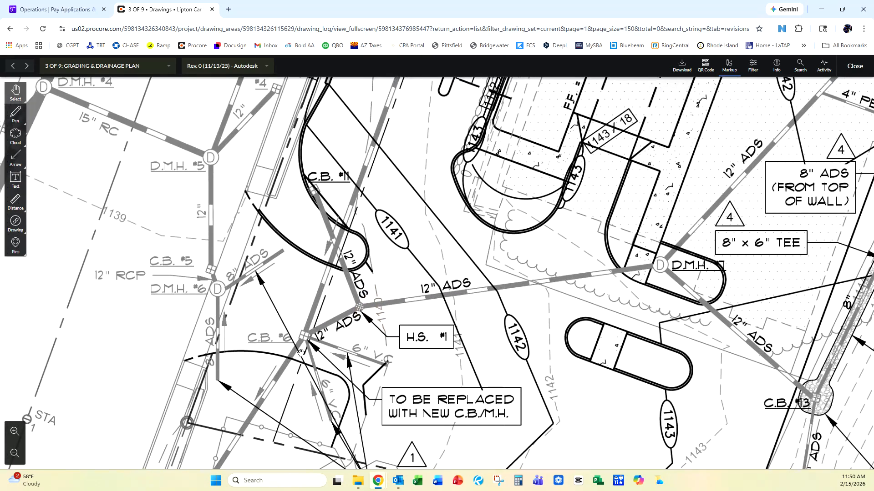
pyautogui.moveTo(409, 265)
pyautogui.mouseDown()
pyautogui.moveTo(384, 266)
pyautogui.moveTo(382, 282)
pyautogui.mouseUp()
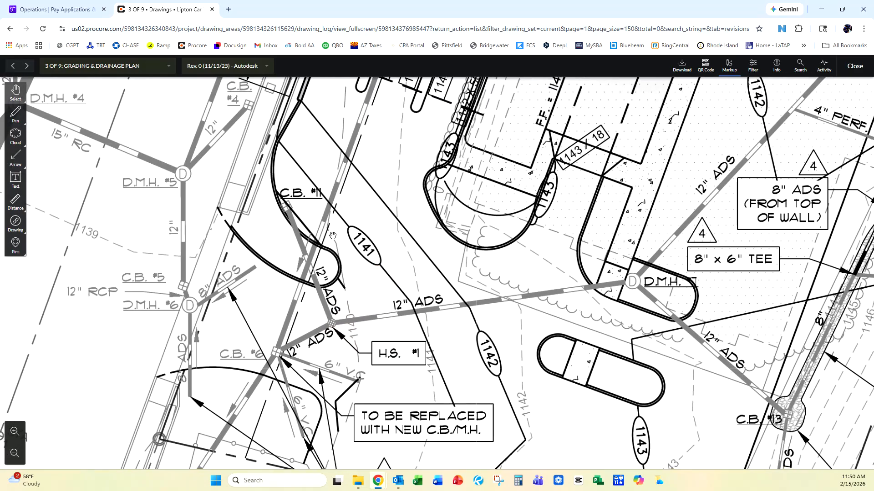
# Close the Operations | Pay Applications & Invoicing browser page, keeping the drawing open
pyautogui.click(35, 8)
pyautogui.click(132, 10)
pyautogui.click(84, 3)
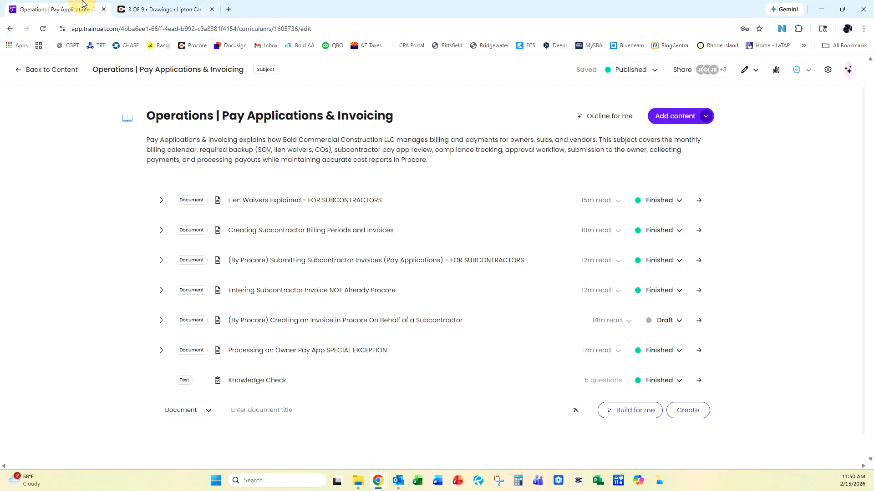
pyautogui.click(142, 4)
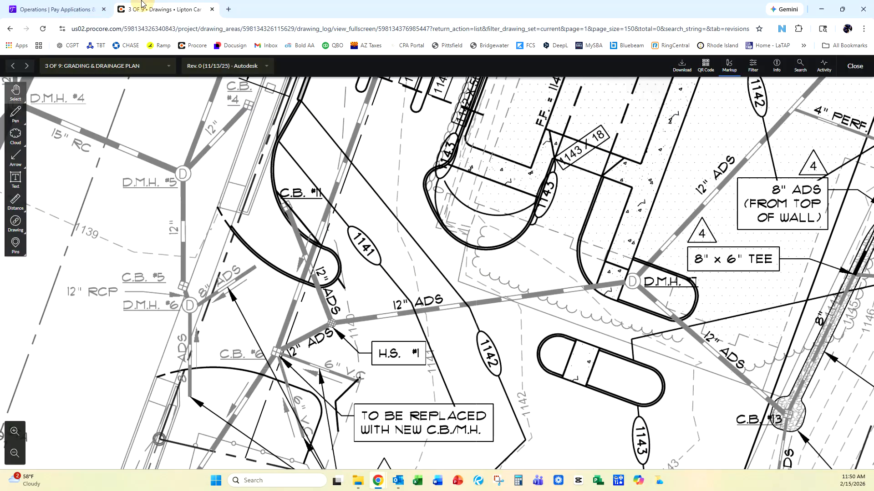
pyautogui.click(104, 9)
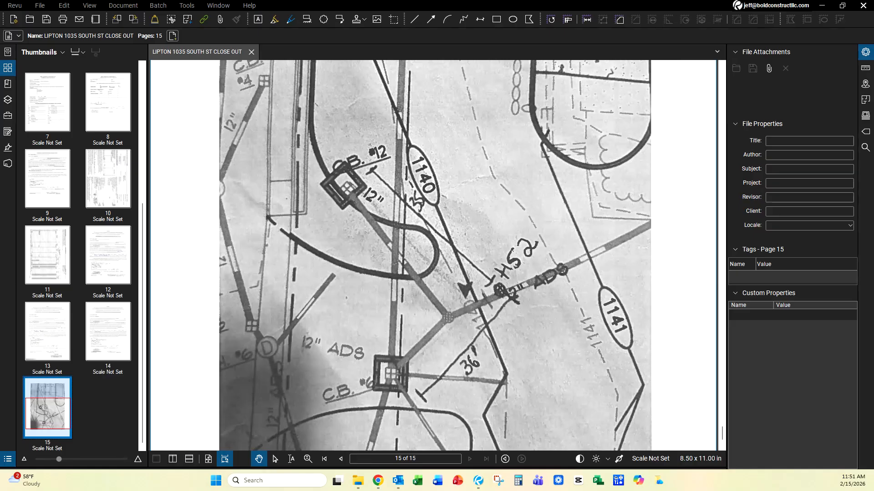
pyautogui.doubleClick(146, 250)
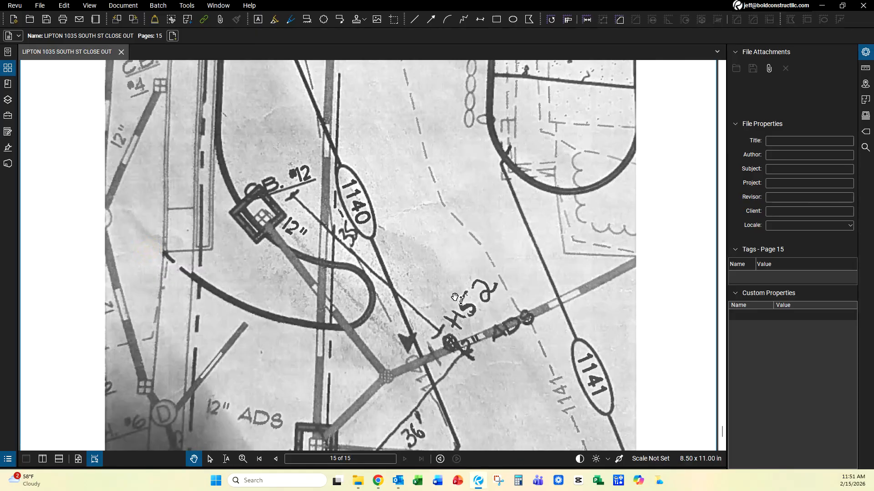
pyautogui.scroll(-3, 433, 249)
pyautogui.scroll(2, 451, 253)
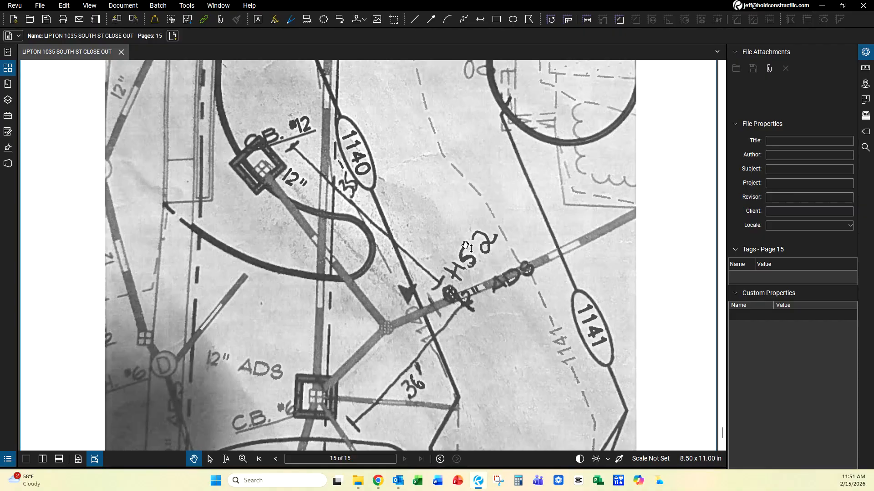
pyautogui.moveTo(487, 226)
pyautogui.mouseDown()
pyautogui.moveTo(445, 205)
pyautogui.moveTo(446, 233)
pyautogui.mouseUp()
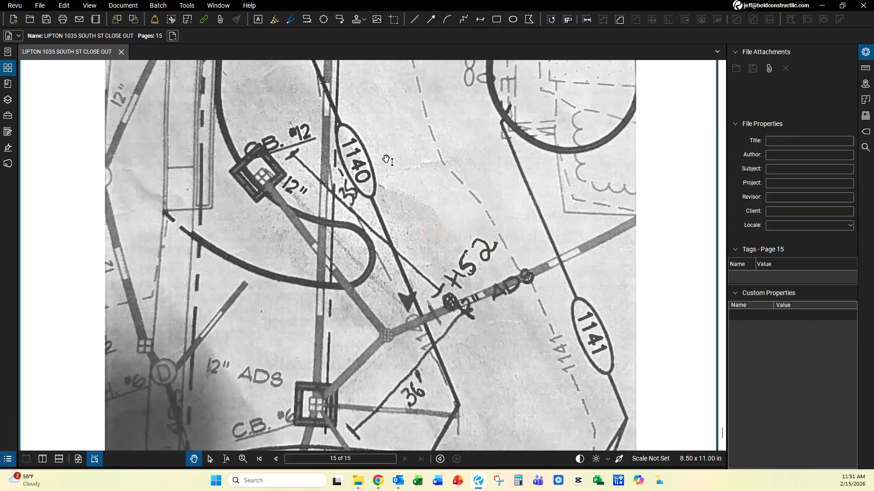
pyautogui.click(822, 6)
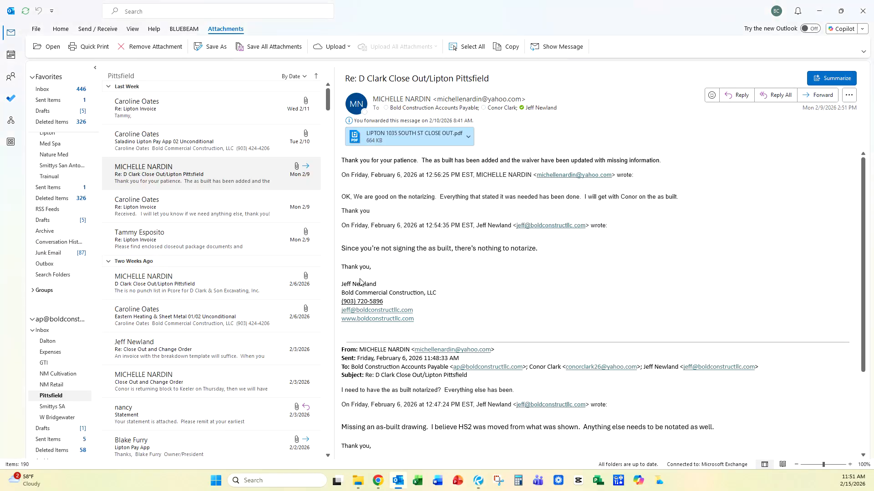
# Switch back to the Procore drawing in the browser, review the area around H.S. #1, and download the Grading & Drainage Plan
pyautogui.moveTo(378, 481)
pyautogui.click(429, 394)
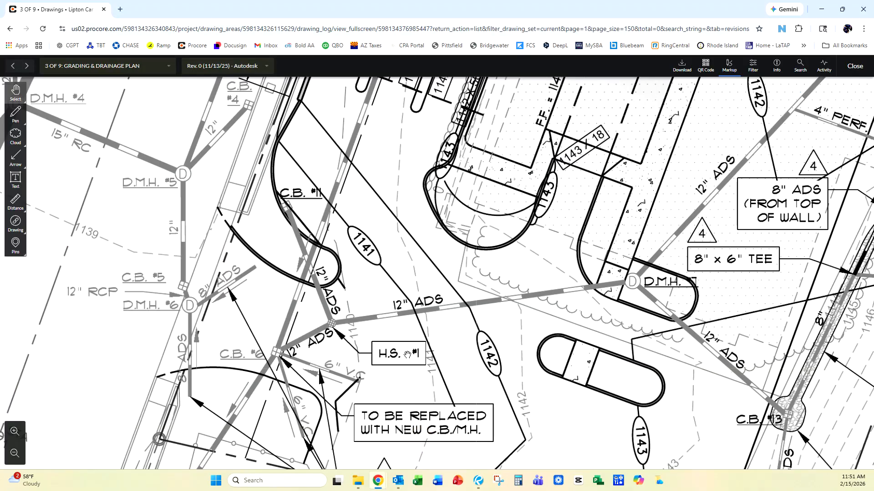
pyautogui.moveTo(379, 277)
pyautogui.mouseDown()
pyautogui.moveTo(383, 239)
pyautogui.moveTo(384, 255)
pyautogui.mouseUp()
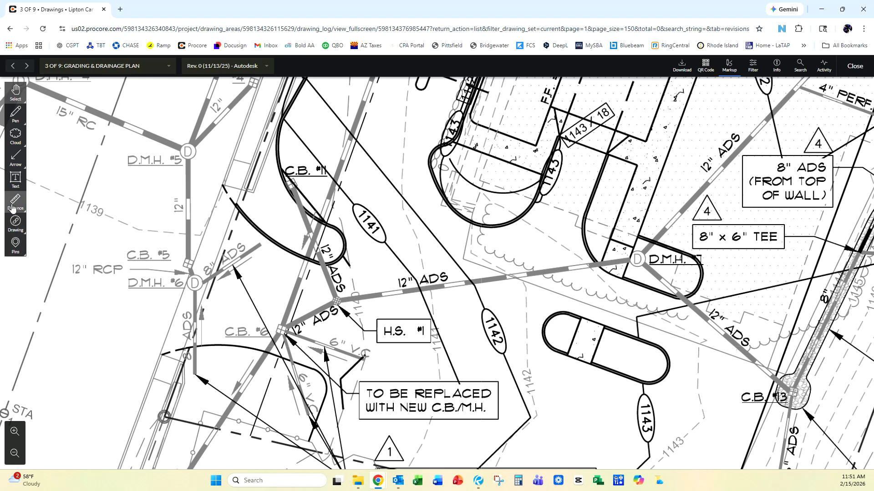
pyautogui.moveTo(370, 283); pyautogui.dragTo(414, 300)
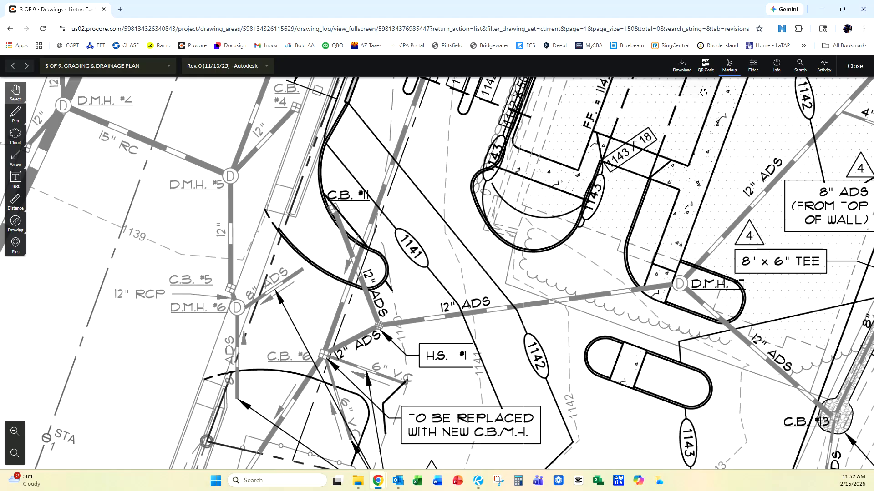
pyautogui.click(681, 65)
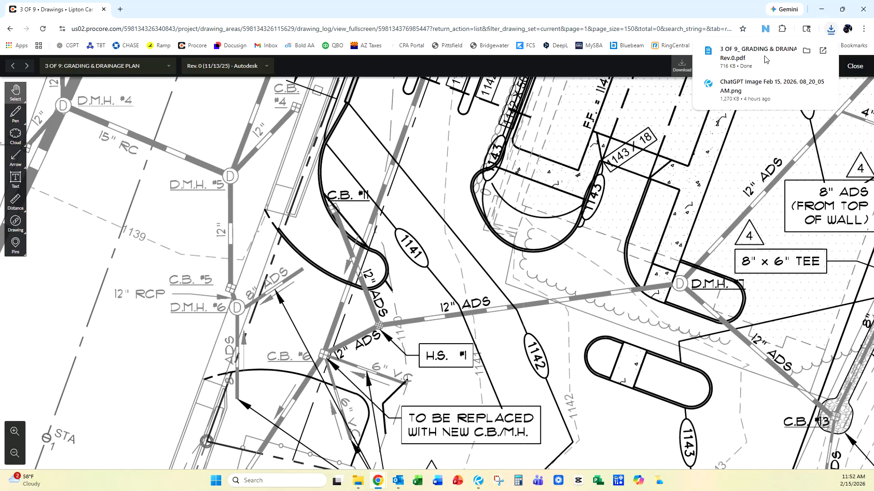
# Find the downloaded 3 OF 9_ GRADING & DRAINAGE PLAN Rev.0 PDF in its folder and open it in Bluebeam Revu
pyautogui.click(755, 58)
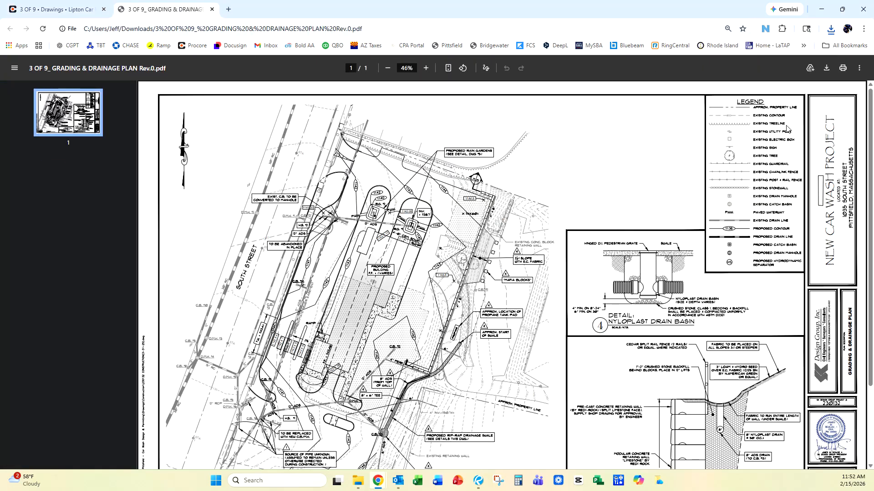
pyautogui.click(830, 31)
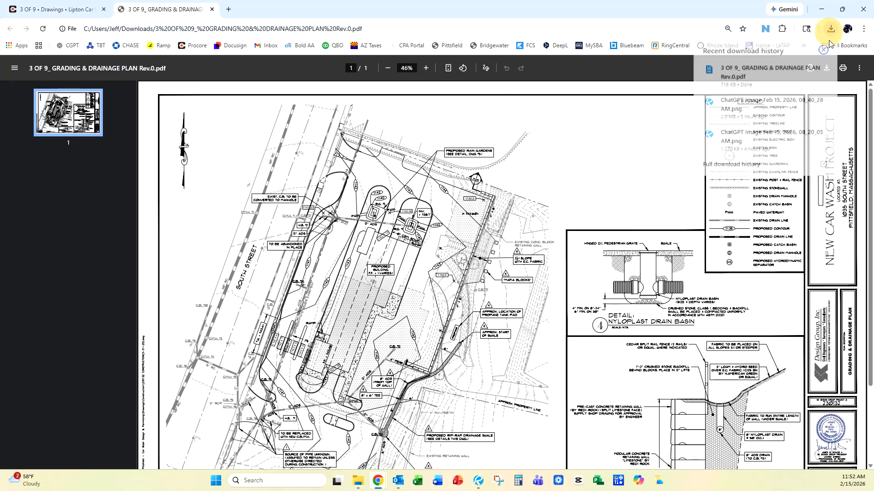
pyautogui.click(808, 70)
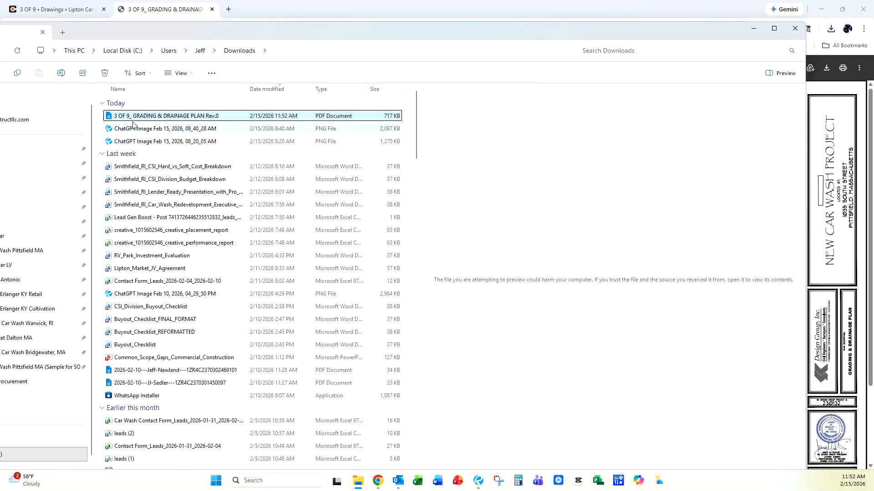
pyautogui.doubleClick(136, 115)
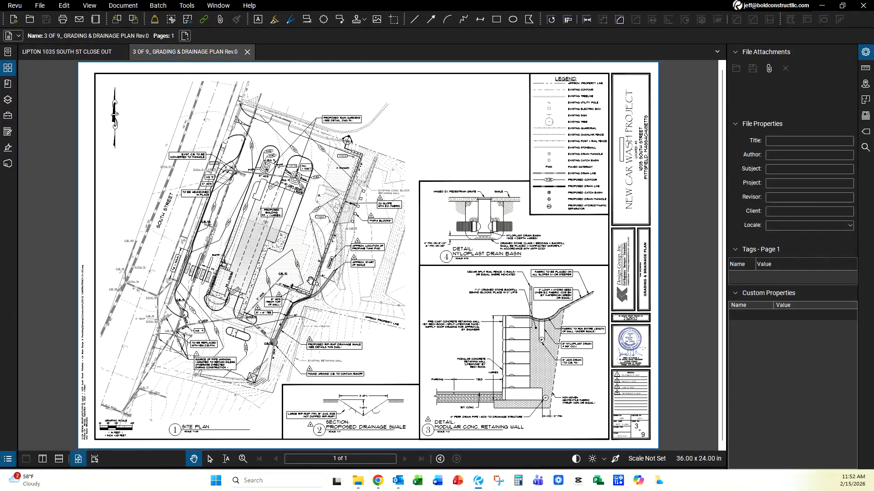
pyautogui.scroll(10, 157, 346)
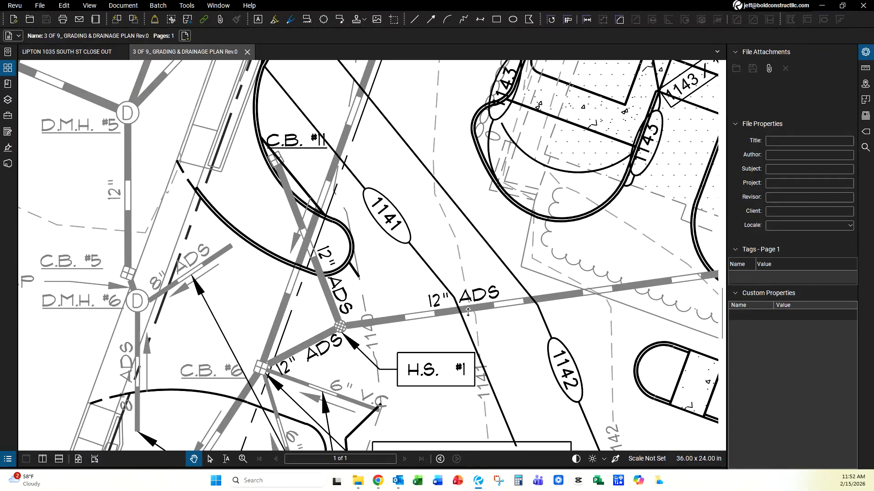
# Examine the site plan around H.S. #1, its connecting 12" ADS pipes and the scale note under the Site Plan title
pyautogui.click(422, 273)
pyautogui.scroll(-4, 450, 255)
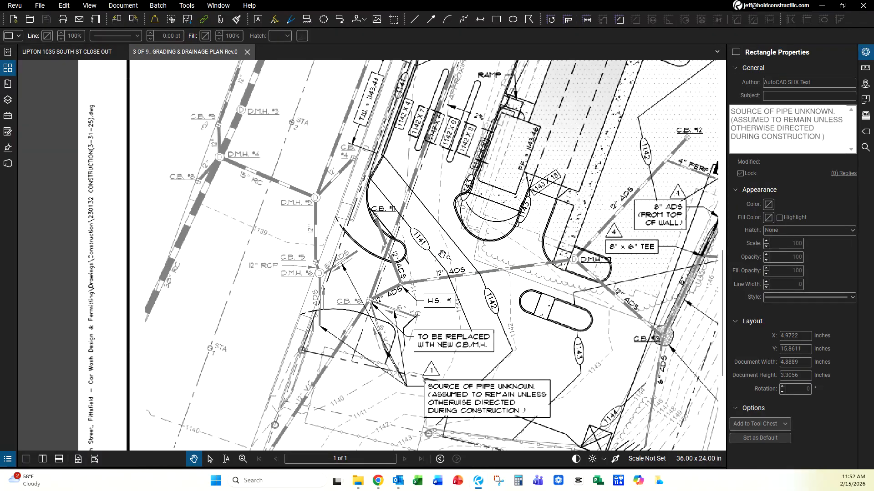
pyautogui.click(476, 237)
pyautogui.scroll(-5, 413, 258)
pyautogui.scroll(2, 454, 303)
pyautogui.moveTo(448, 388)
pyautogui.mouseDown()
pyautogui.moveTo(421, 360)
pyautogui.moveTo(424, 387)
pyautogui.mouseUp()
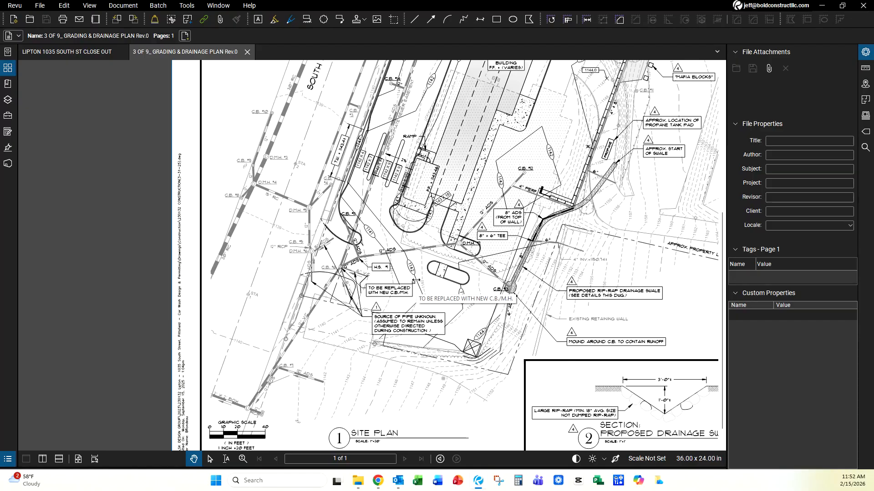
pyautogui.moveTo(388, 222)
pyautogui.mouseDown()
pyautogui.moveTo(371, 215)
pyautogui.moveTo(376, 250)
pyautogui.mouseUp()
pyautogui.scroll(5, 378, 241)
pyautogui.moveTo(388, 201)
pyautogui.mouseDown()
pyautogui.moveTo(401, 191)
pyautogui.moveTo(425, 220)
pyautogui.mouseUp()
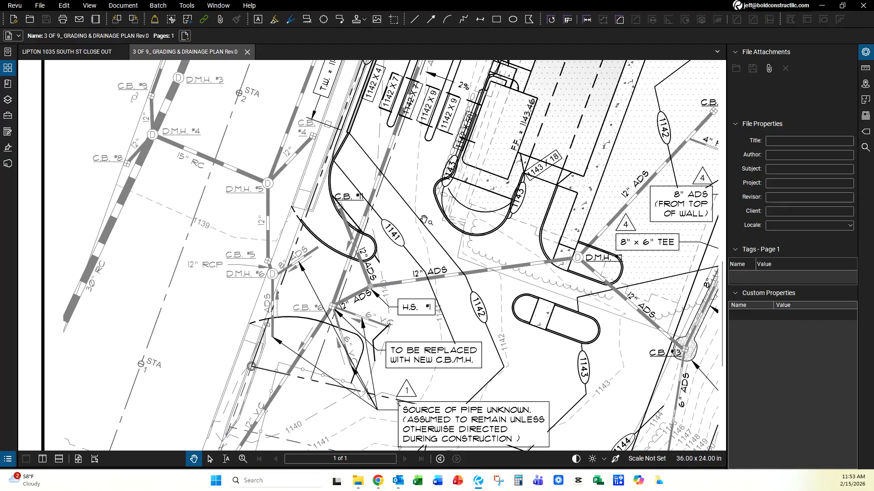
pyautogui.moveTo(426, 239)
pyautogui.mouseDown()
pyautogui.moveTo(409, 228)
pyautogui.moveTo(444, 233)
pyautogui.mouseUp()
pyautogui.scroll(2, 444, 233)
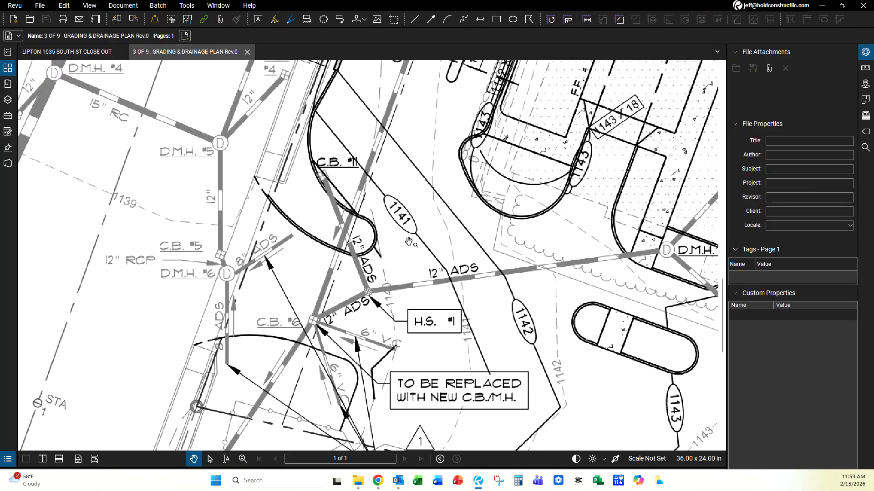
pyautogui.scroll(-5, 480, 436)
pyautogui.scroll(5, 480, 436)
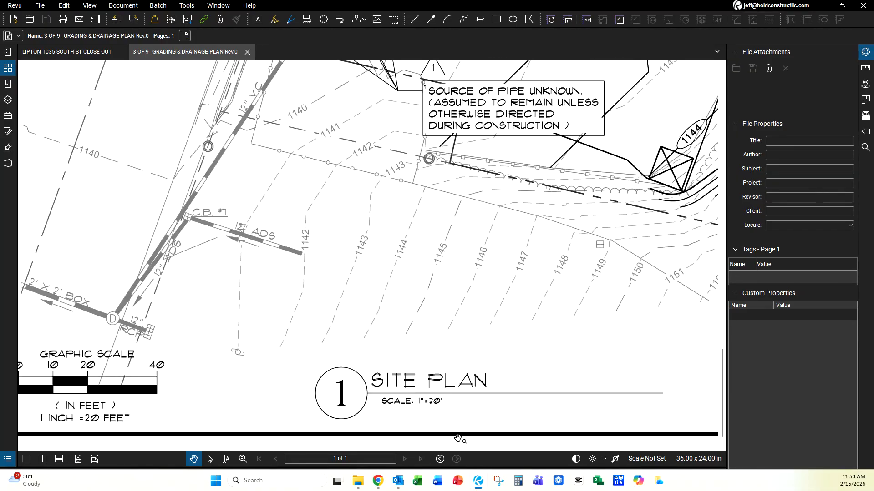
pyautogui.moveTo(450, 160); pyautogui.dragTo(425, 357)
pyautogui.click(444, 182)
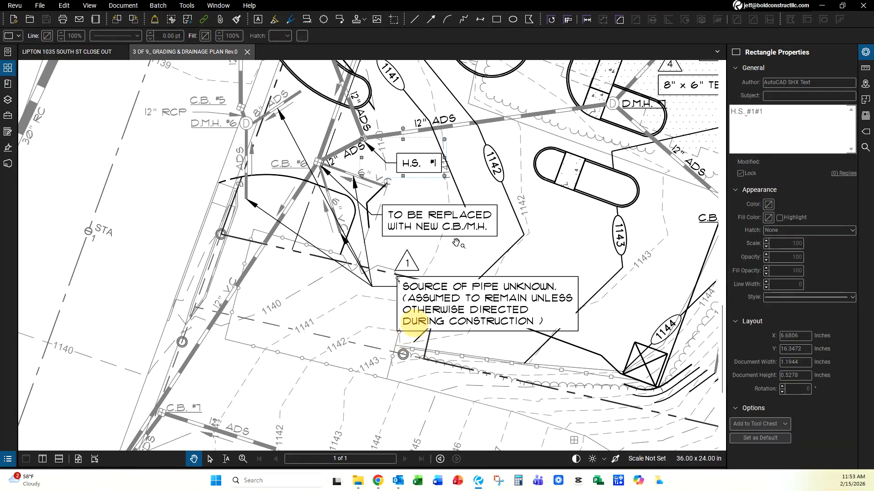
pyautogui.scroll(-5, 414, 328)
pyautogui.scroll(4, 414, 328)
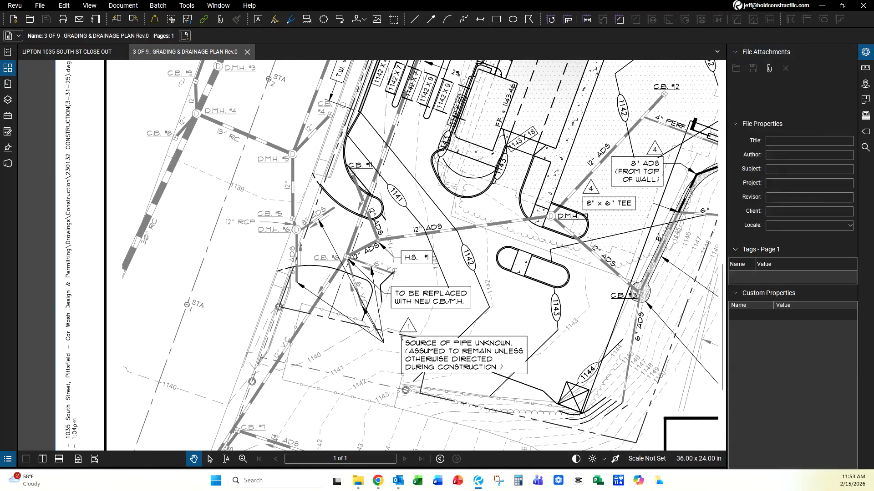
# Set the page scale of the Grading & Drainage Plan to the preset 1" = 20'
pyautogui.click(865, 68)
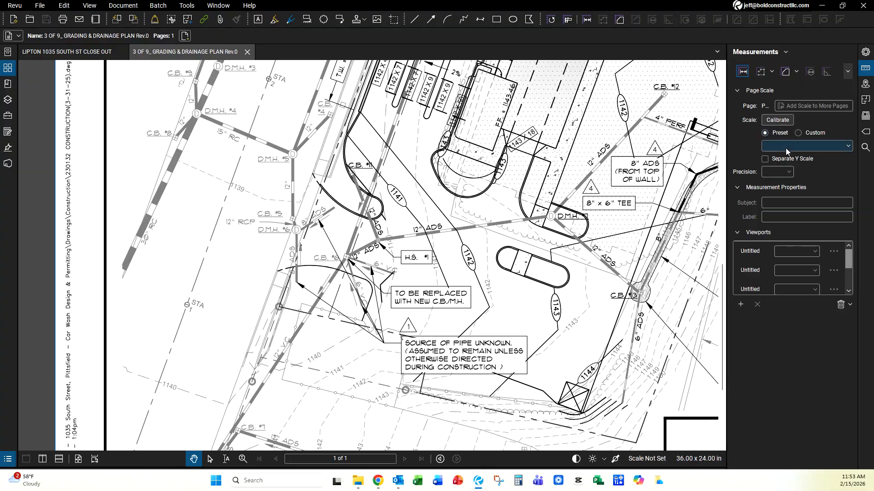
pyautogui.click(803, 146)
pyautogui.click(787, 309)
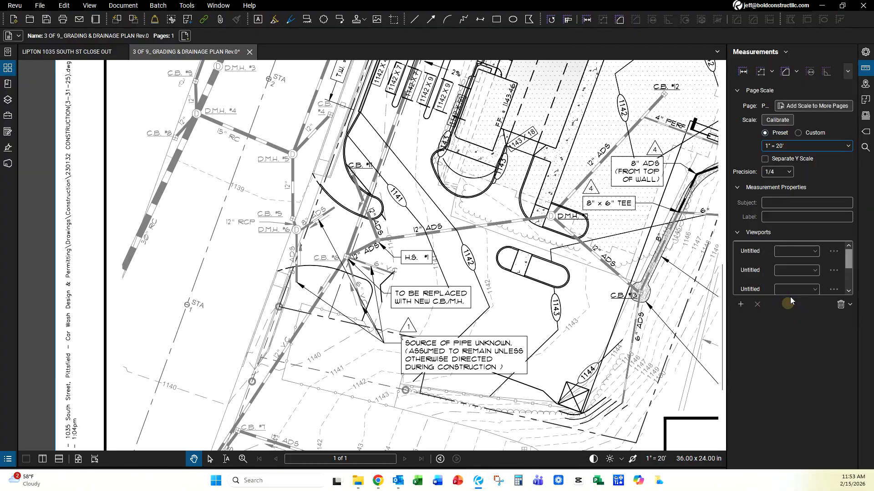
# Activate the Length measurement and clear all viewports from the document
pyautogui.click(742, 72)
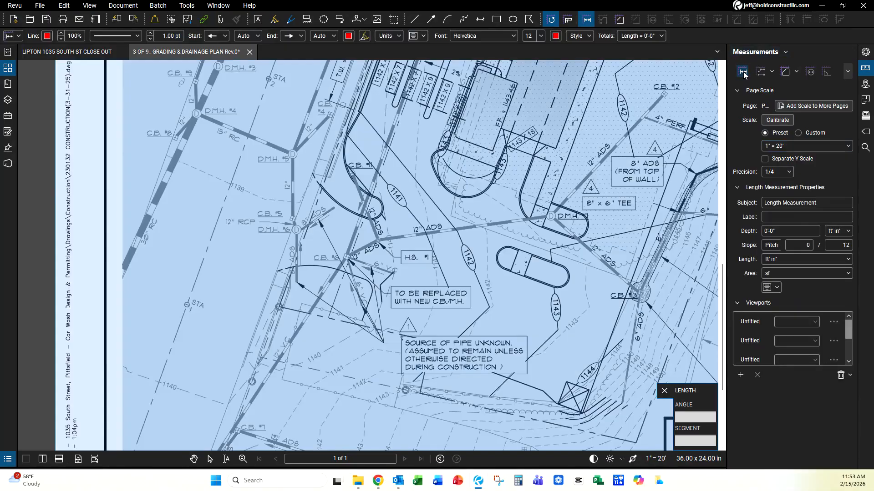
pyautogui.scroll(5, 397, 235)
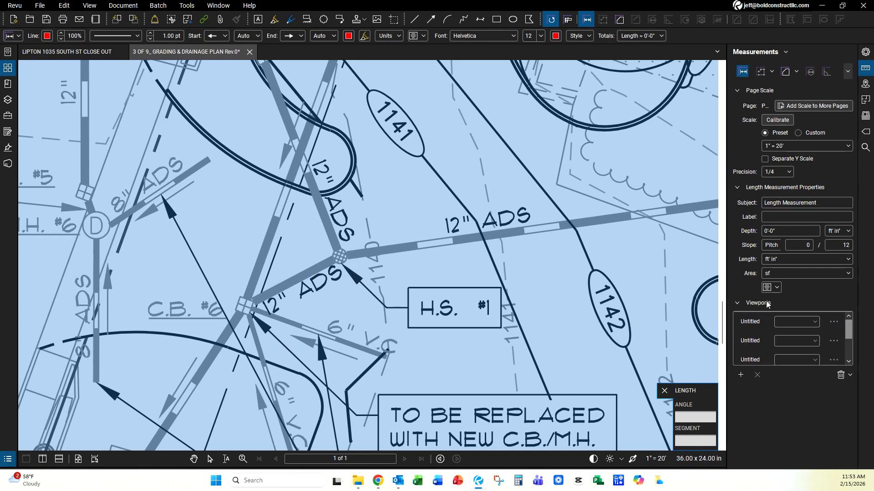
pyautogui.click(850, 376)
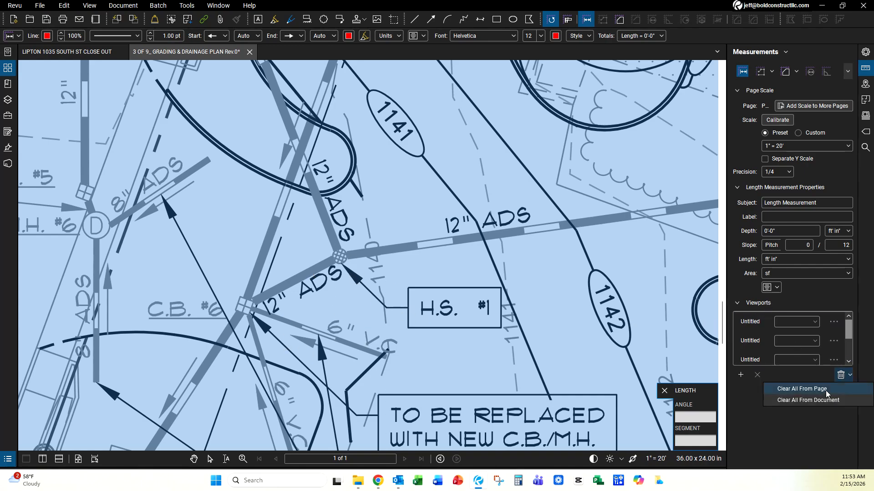
pyautogui.click(805, 402)
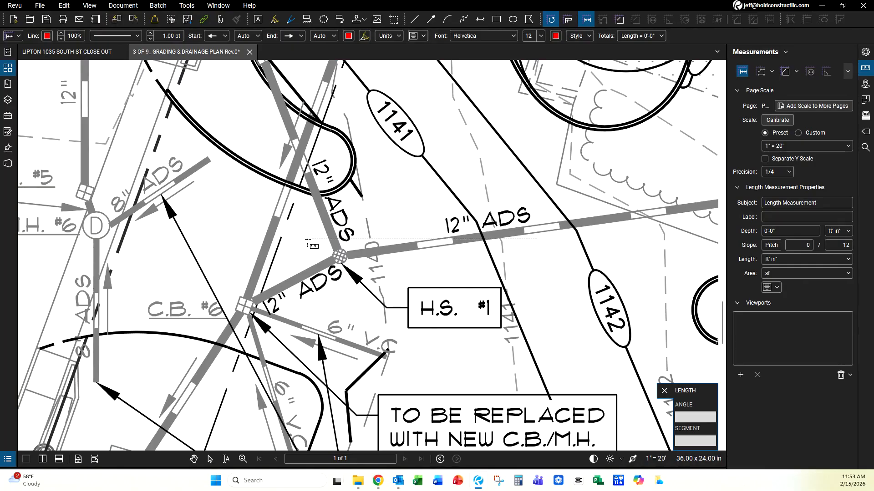
# Check the handwritten HS2 dimensions in the close out document, and place a length measurement of about 36' from C.B. #6 to the new HS2 location on the plan
pyautogui.scroll(-3, 354, 209)
pyautogui.scroll(3, 386, 191)
pyautogui.scroll(-2, 399, 182)
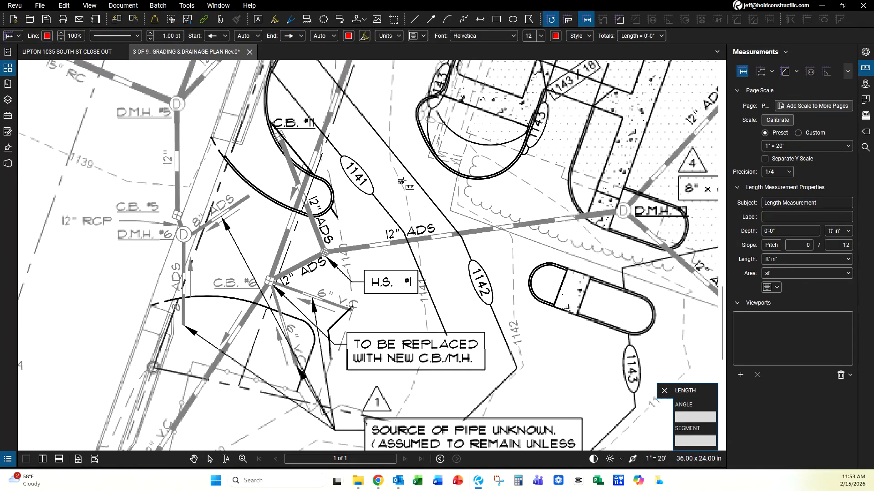
pyautogui.scroll(1, 400, 183)
pyautogui.scroll(1, 345, 191)
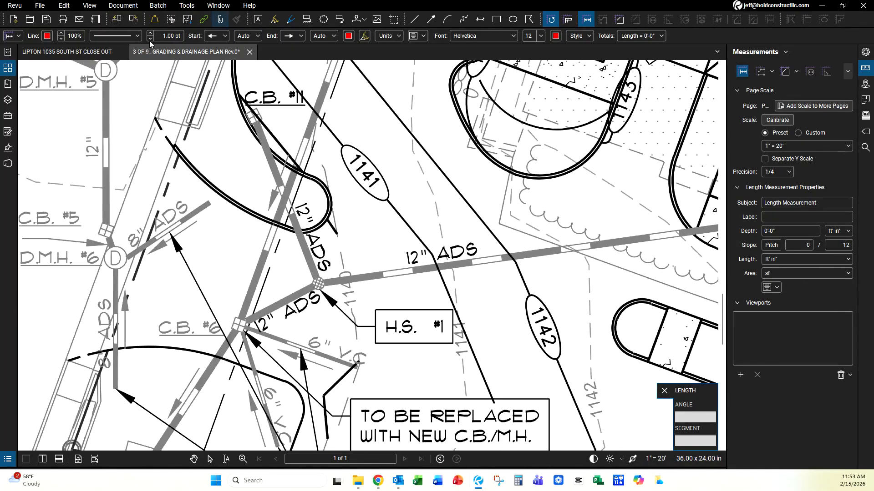
pyautogui.click(47, 52)
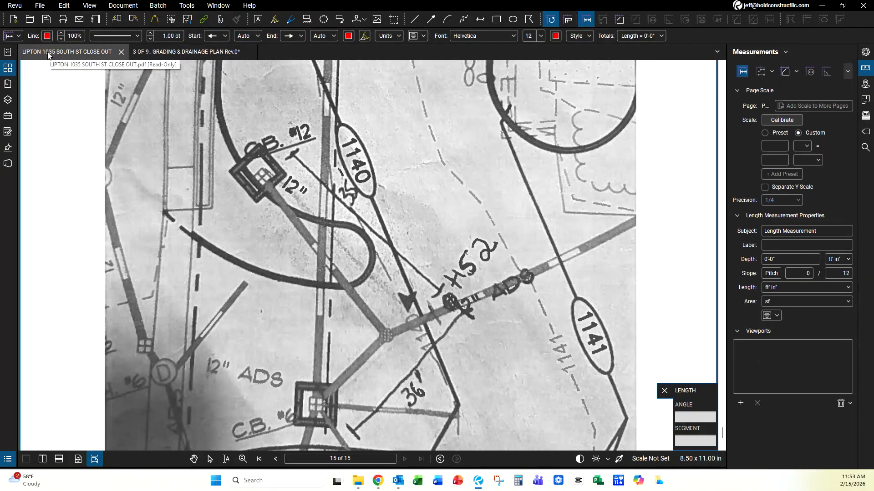
pyautogui.click(173, 50)
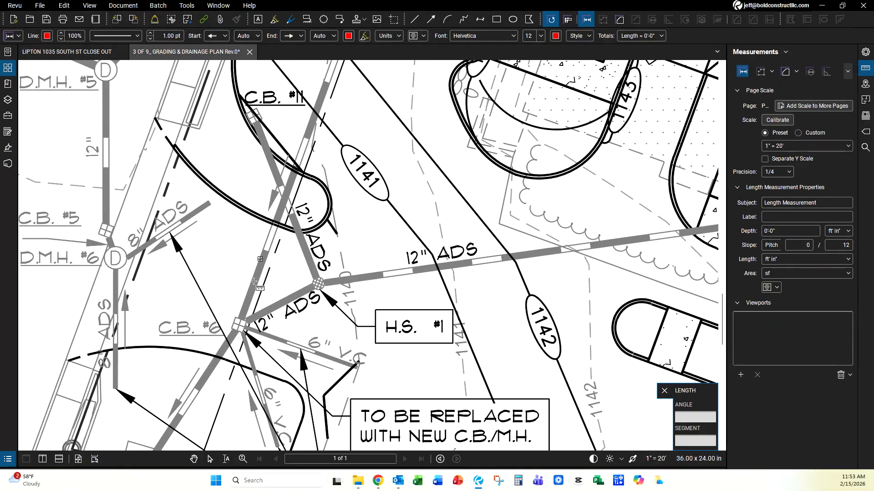
pyautogui.click(238, 326)
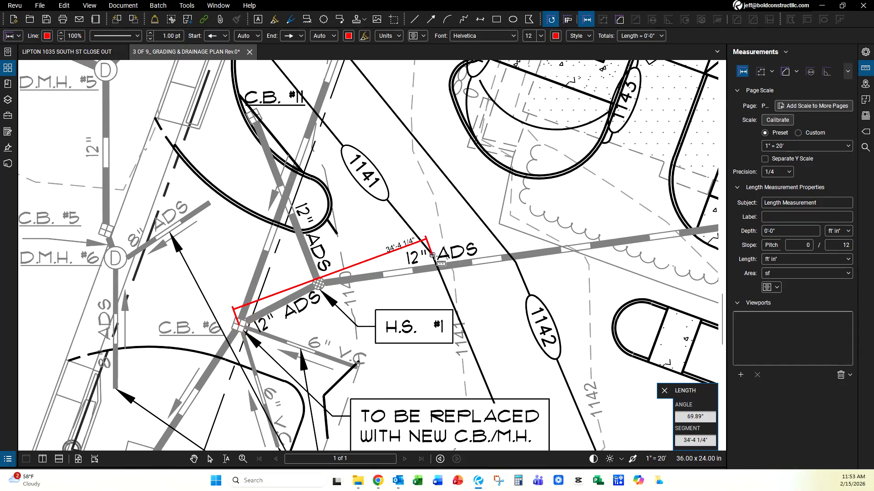
pyautogui.scroll(3, 431, 256)
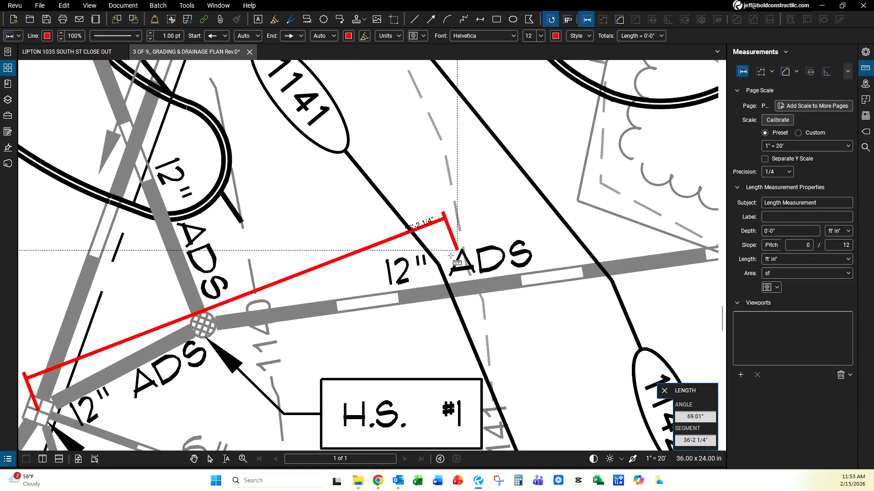
pyautogui.click(456, 250)
# Recheck the close out sketch and place a length measurement of about 35' from C.B. #11 to the far end of the C.B. #6 measurement
pyautogui.scroll(-5, 457, 252)
pyautogui.scroll(3, 315, 268)
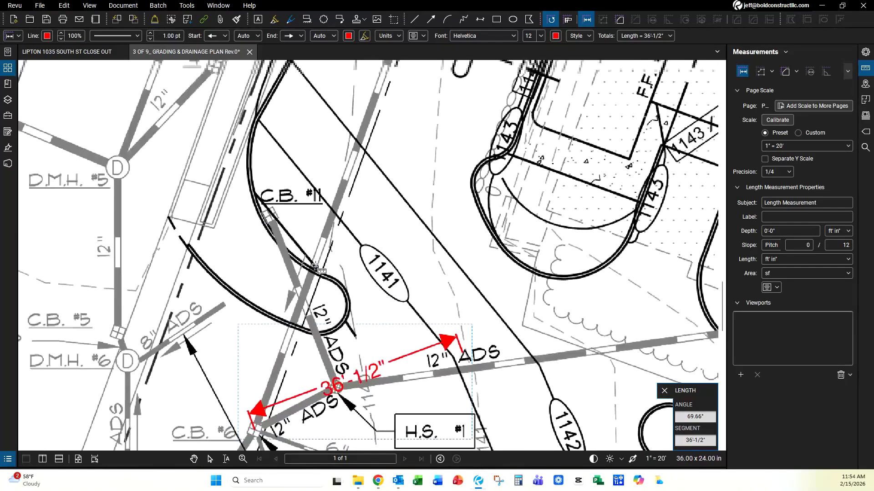
pyautogui.click(66, 52)
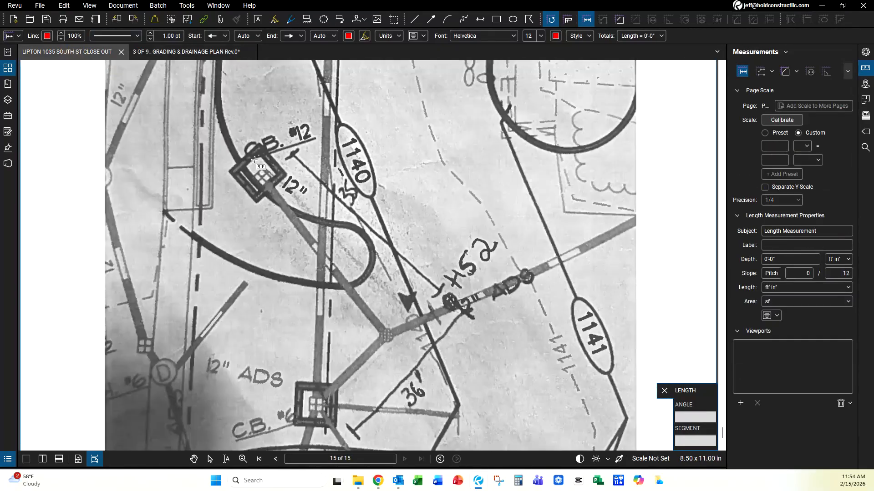
pyautogui.click(188, 52)
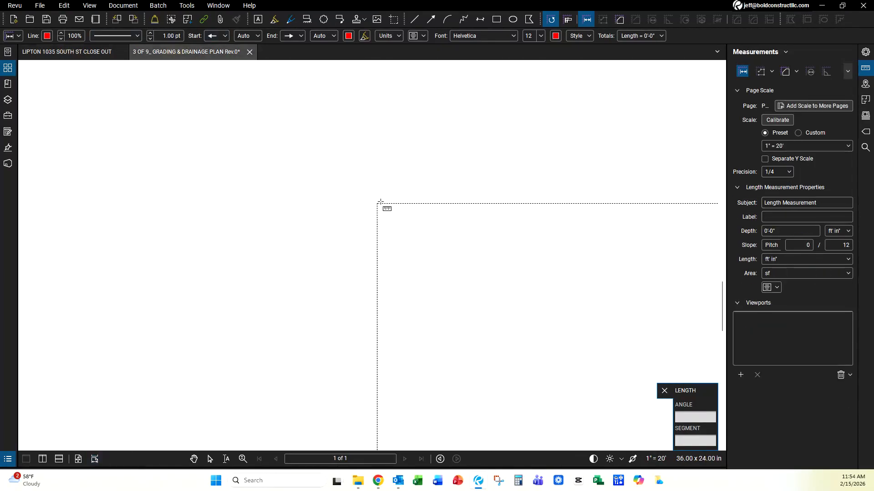
pyautogui.scroll(5, 163, 110)
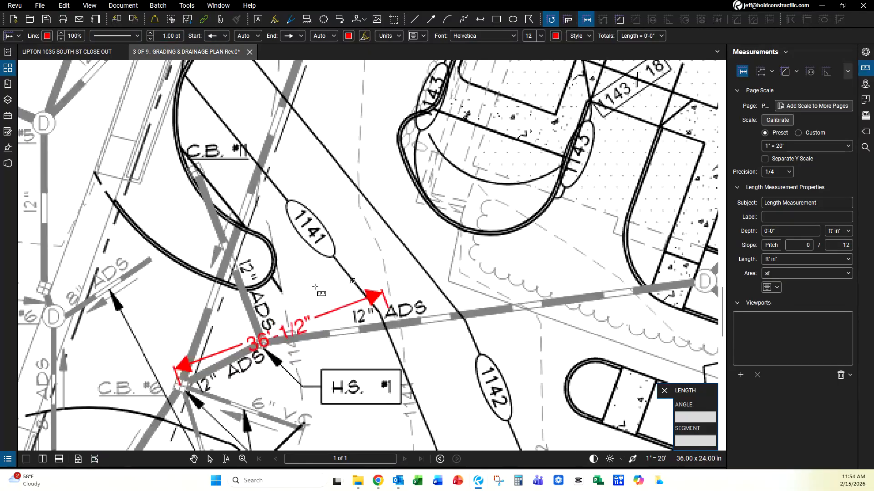
pyautogui.click(159, 117)
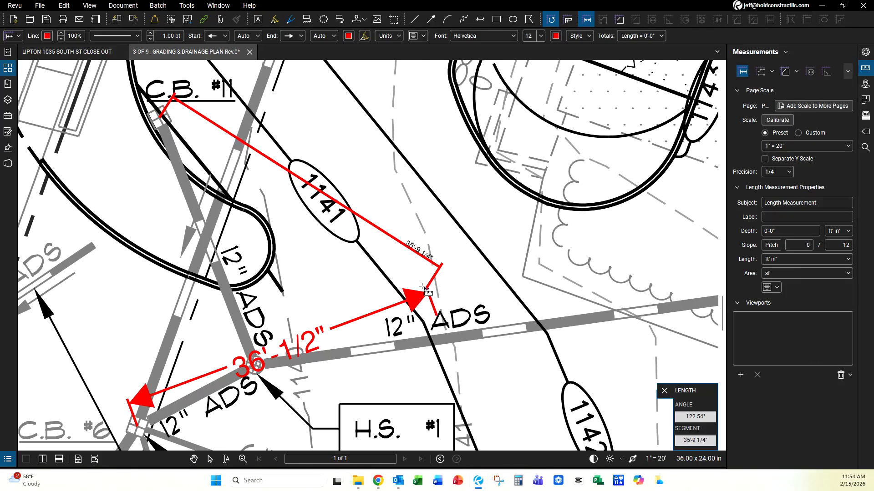
pyautogui.scroll(3, 422, 287)
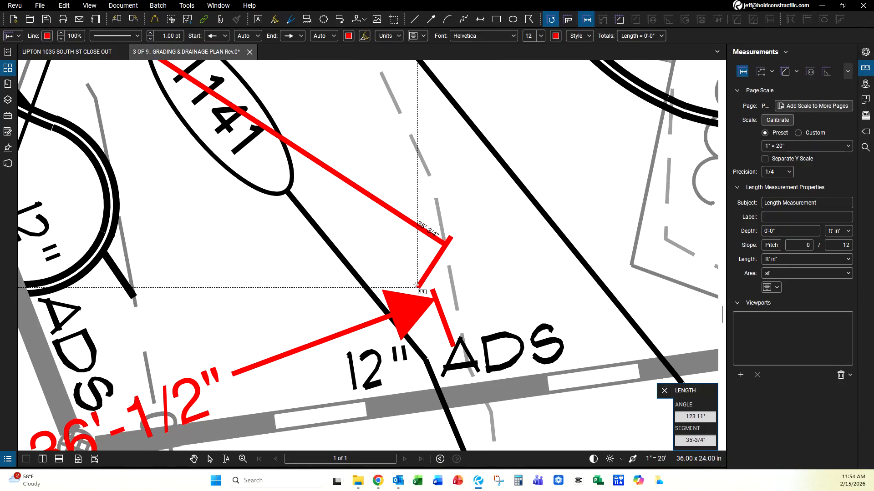
pyautogui.click(418, 286)
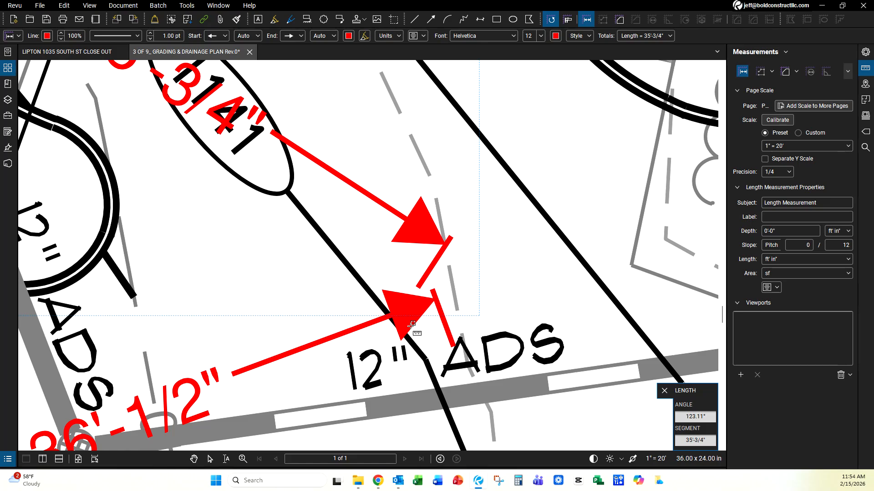
# Draw a small rectangle, about 0.12 by 0.14 inches, where the two length measurements meet above the 12" ADS pipe
pyautogui.scroll(-5, 400, 283)
pyautogui.scroll(4, 409, 283)
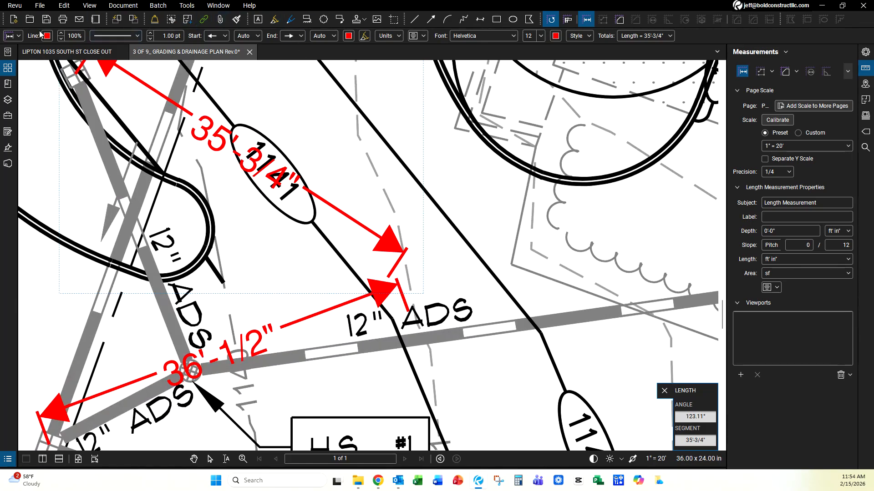
pyautogui.click(415, 19)
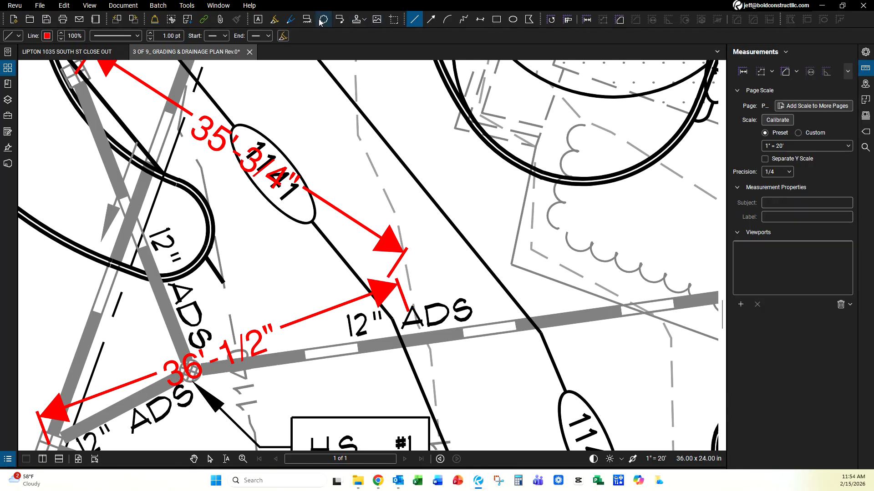
pyautogui.click(496, 20)
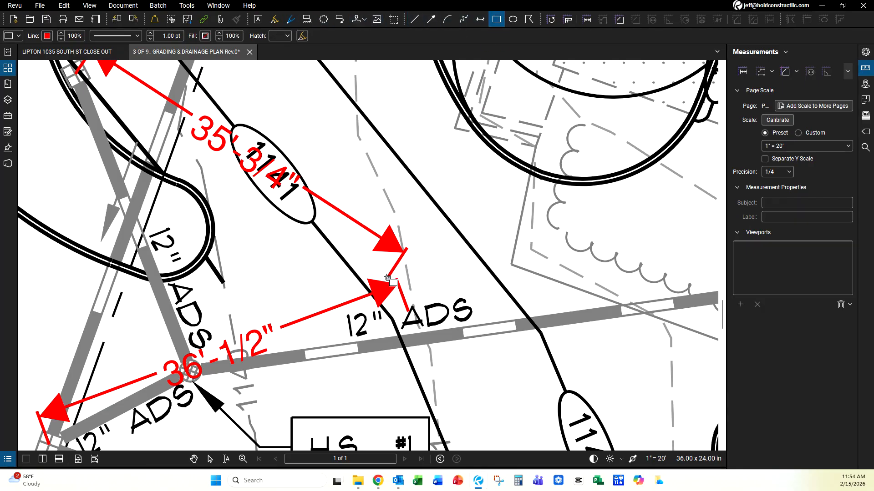
pyautogui.moveTo(386, 276)
pyautogui.mouseDown()
pyautogui.moveTo(411, 292)
pyautogui.moveTo(412, 307)
pyautogui.mouseUp()
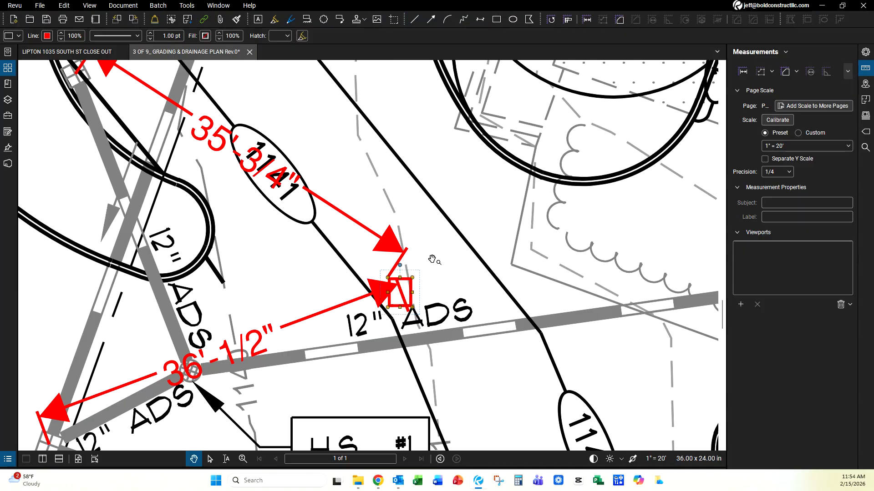
# Fill the small rectangle with red, and set its line width to 1.00 and fill opacity to 70
pyautogui.click(865, 51)
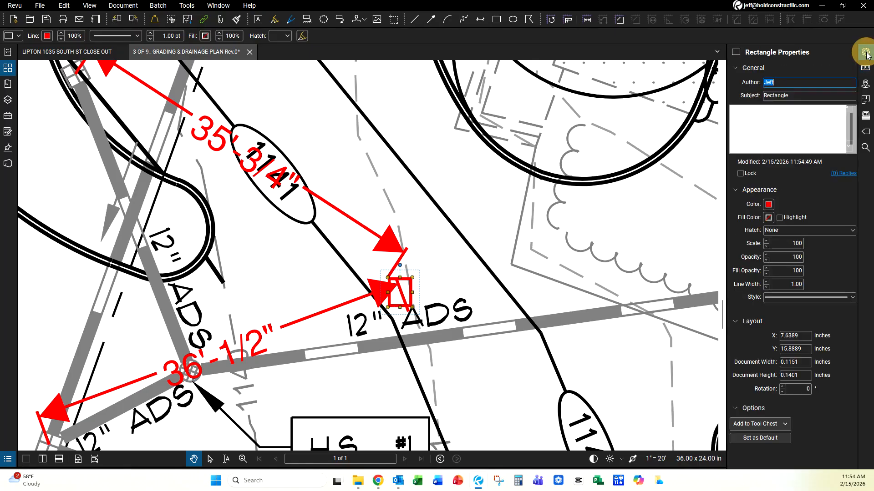
pyautogui.click(768, 218)
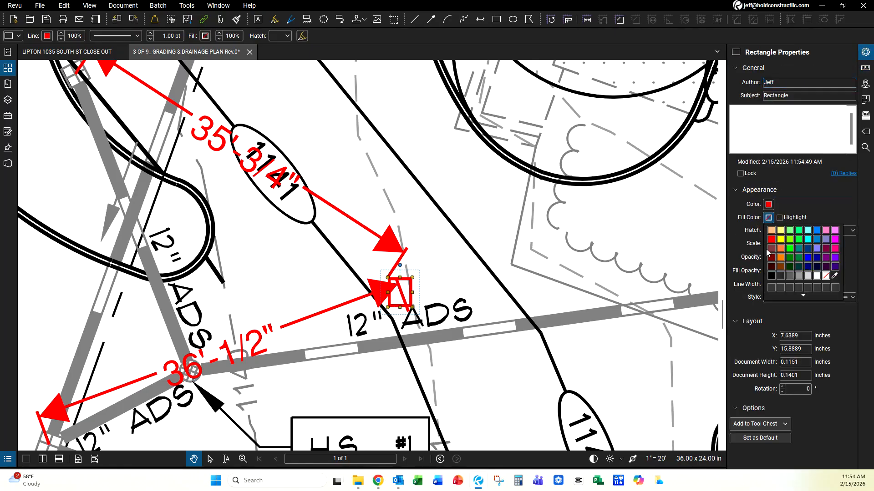
pyautogui.click(771, 239)
pyautogui.click(767, 286)
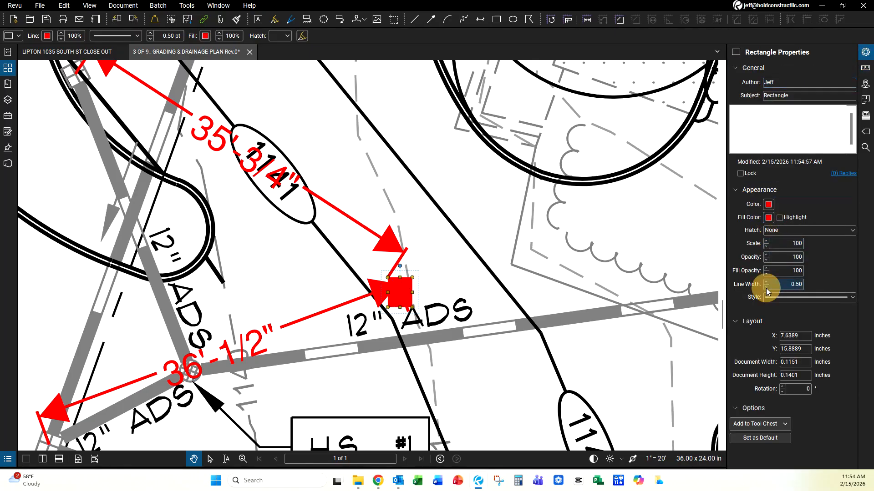
pyautogui.click(766, 282)
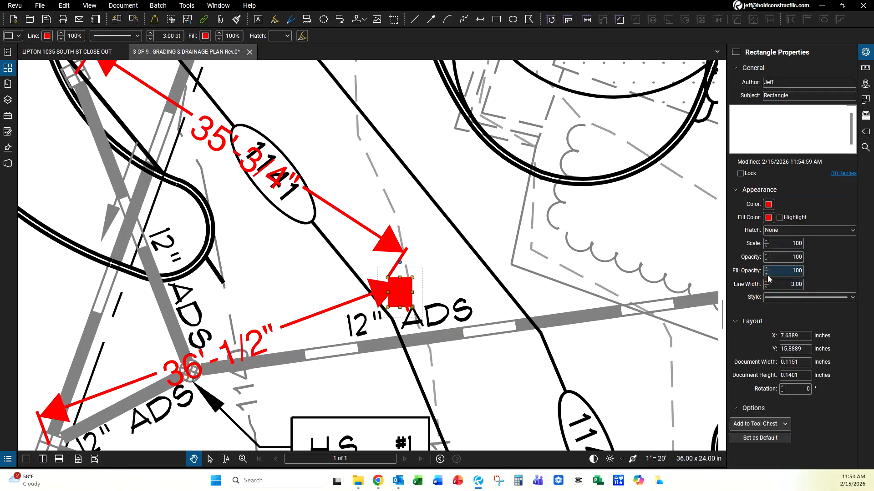
pyautogui.click(765, 274)
pyautogui.click(766, 273)
pyautogui.click(765, 273)
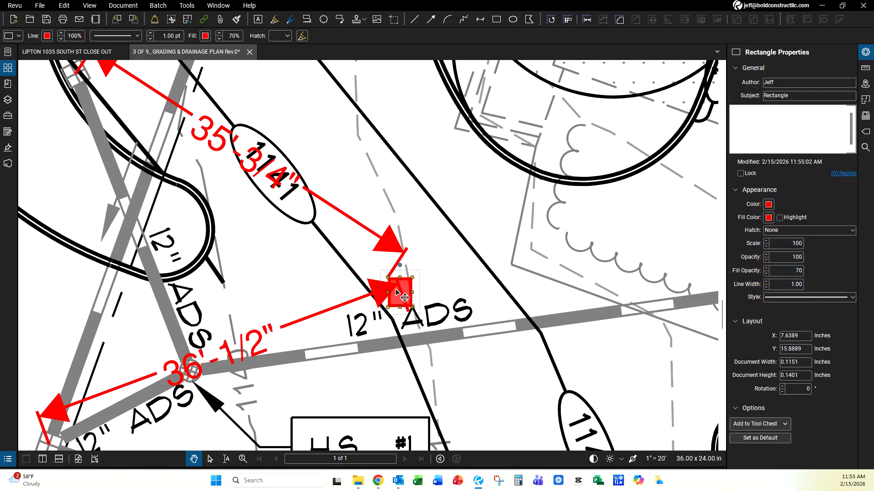
# Offset the dimension lines of the C.B. #6 and C.B. #11 length measurements away from the line between their measured points
pyautogui.scroll(-2, 276, 258)
pyautogui.click(238, 324)
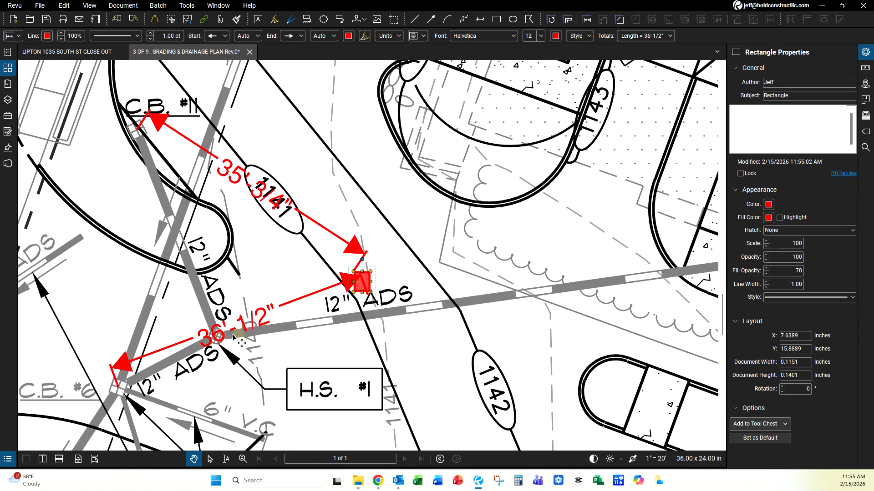
pyautogui.moveTo(237, 323); pyautogui.dragTo(259, 380)
pyautogui.click(257, 189)
pyautogui.moveTo(250, 183); pyautogui.dragTo(258, 171)
# Change the caption of the length measurement from C.B. #11 to 35'-0"
pyautogui.doubleClick(272, 180)
pyautogui.moveTo(265, 171); pyautogui.dragTo(293, 173)
pyautogui.press('BackSpace')
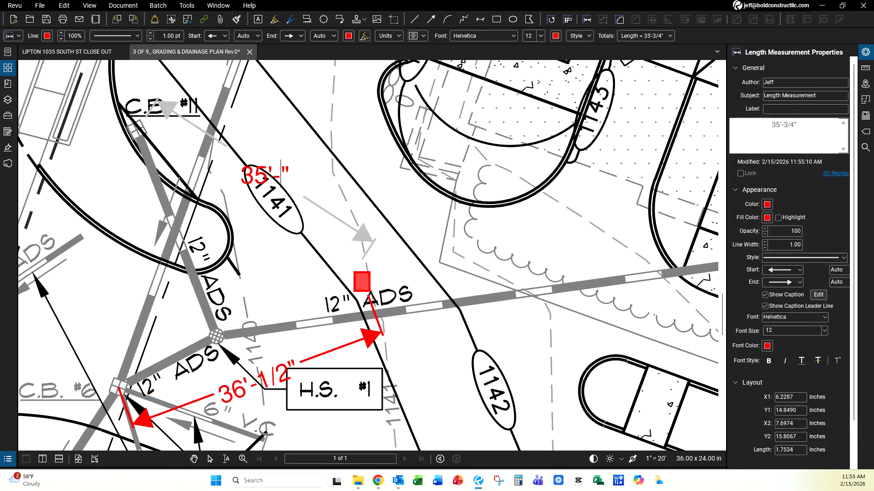
pyautogui.write('0')
pyautogui.click(289, 148)
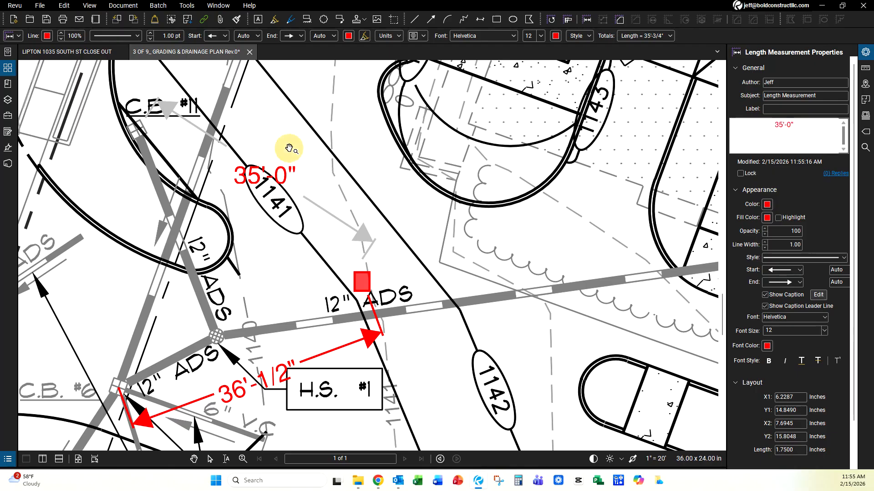
# Change the caption of the length measurement from C.B. #6 to 36'-0"
pyautogui.doubleClick(269, 382)
pyautogui.moveTo(290, 382); pyautogui.dragTo(266, 382)
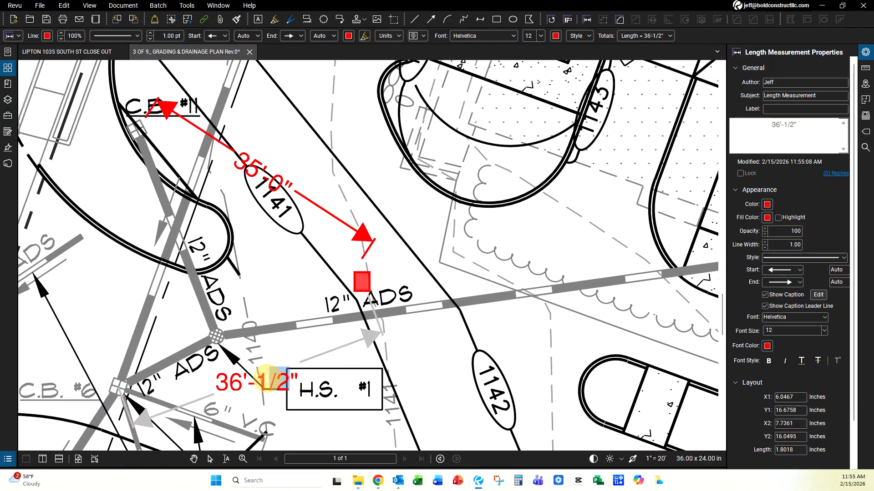
pyautogui.press('BackSpace')
pyautogui.press('BackSpace')
pyautogui.write('0')
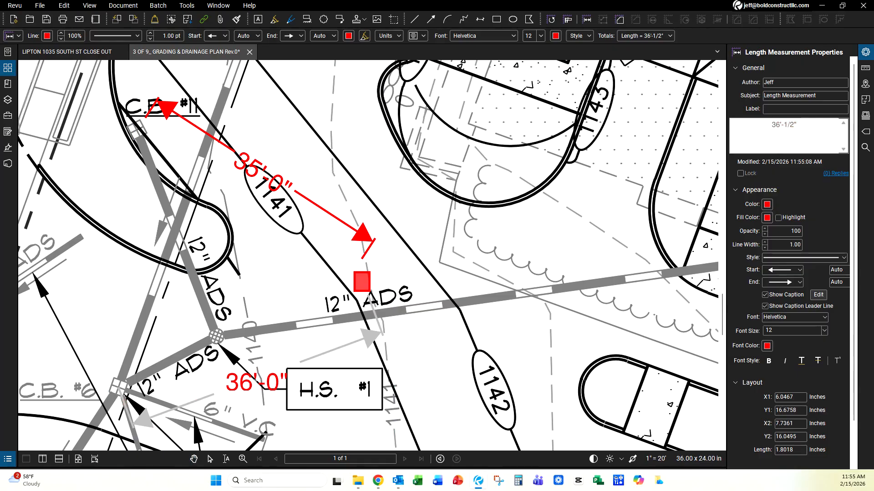
pyautogui.click(442, 330)
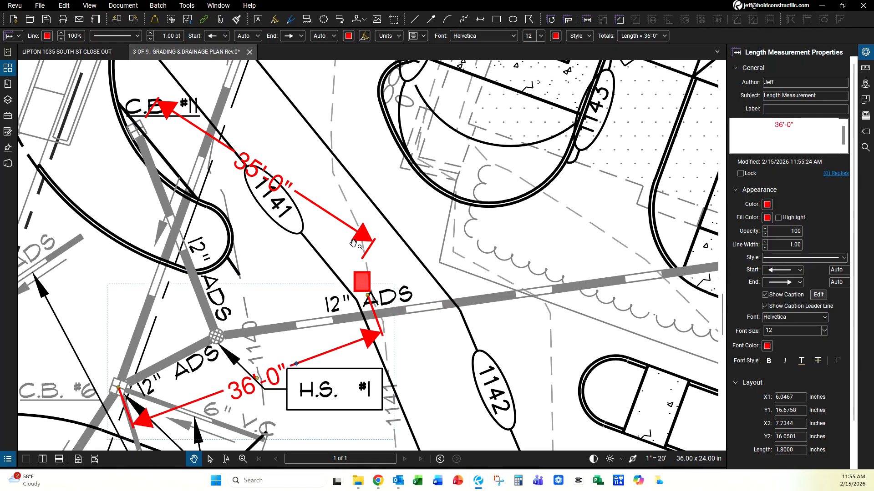
pyautogui.click(261, 171)
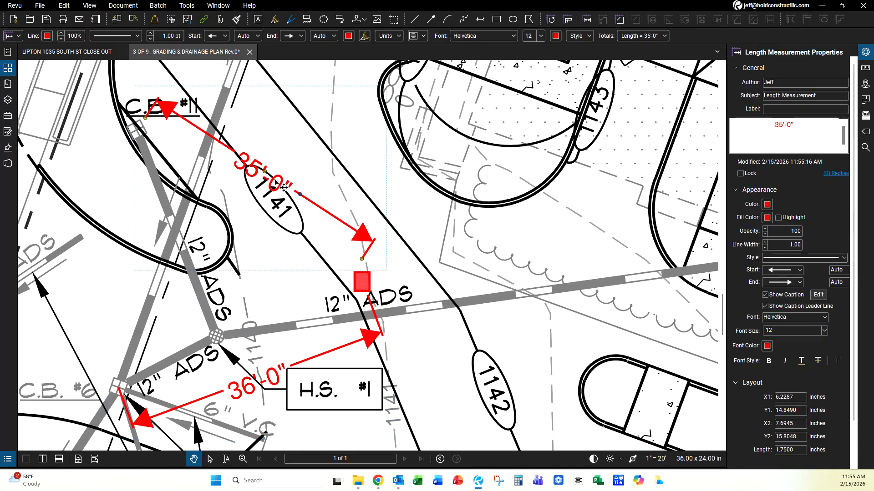
pyautogui.moveTo(299, 195); pyautogui.dragTo(295, 202)
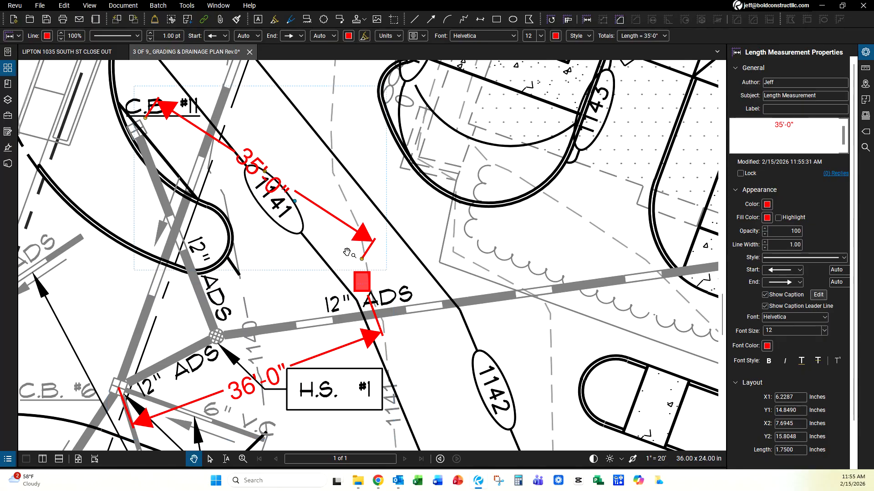
pyautogui.scroll(2, 338, 251)
pyautogui.scroll(-2, 308, 203)
pyautogui.hotkey('ctrl', 'z')
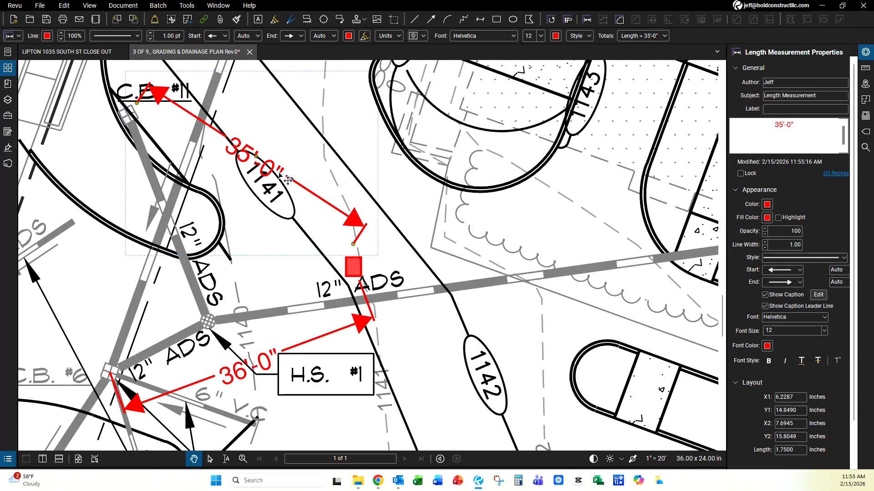
# Enlarge the red rectangle at the new structure location to about 0.19 by 0.19 inches
pyautogui.scroll(3, 296, 205)
pyautogui.moveTo(393, 315)
pyautogui.mouseDown()
pyautogui.moveTo(384, 299)
pyautogui.moveTo(410, 328)
pyautogui.moveTo(424, 329)
pyautogui.moveTo(414, 300)
pyautogui.mouseUp()
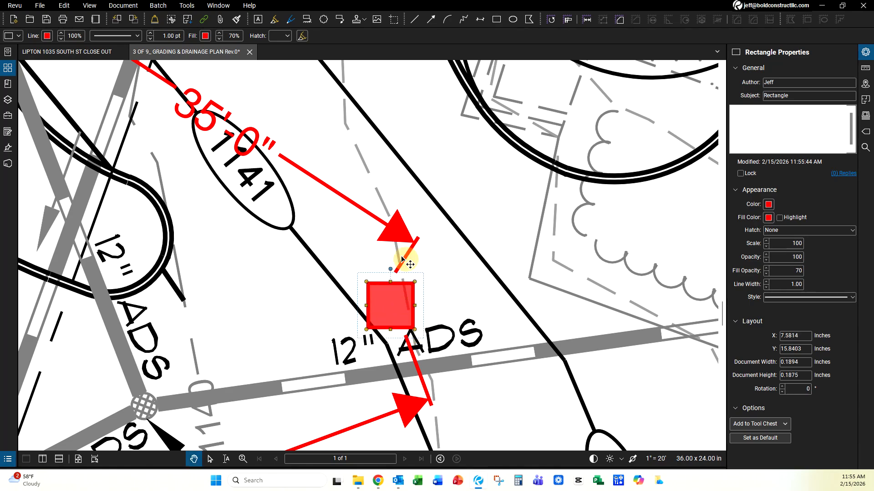
pyautogui.scroll(-6, 396, 258)
pyautogui.scroll(2, 416, 291)
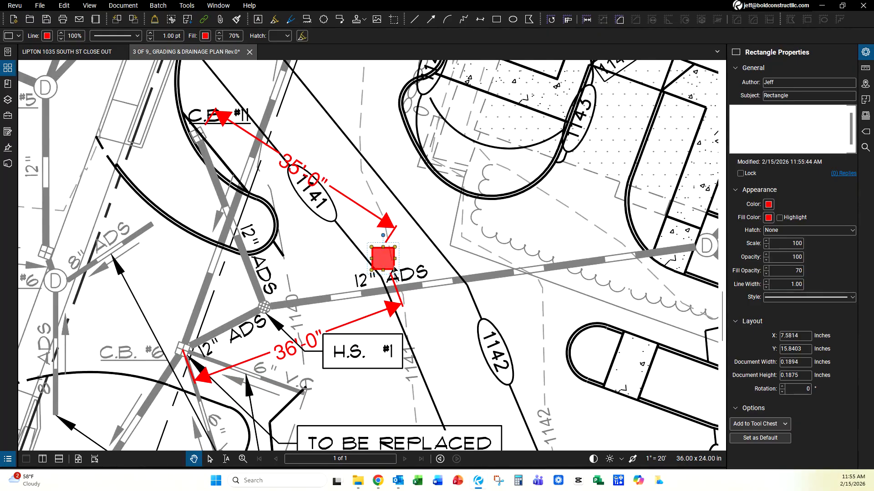
# Cross out the original H.S. #1 label box with two diagonal red lines from corner to corner
pyautogui.scroll(-5, 391, 258)
pyautogui.scroll(4, 425, 259)
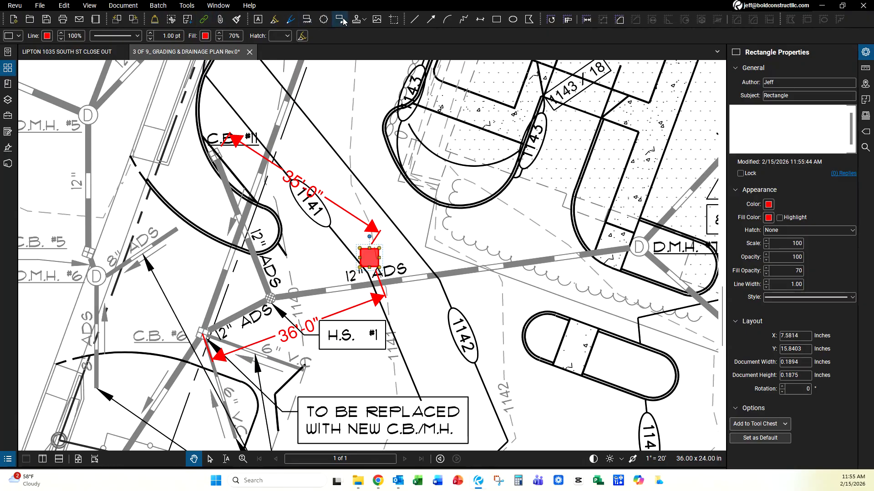
pyautogui.click(413, 19)
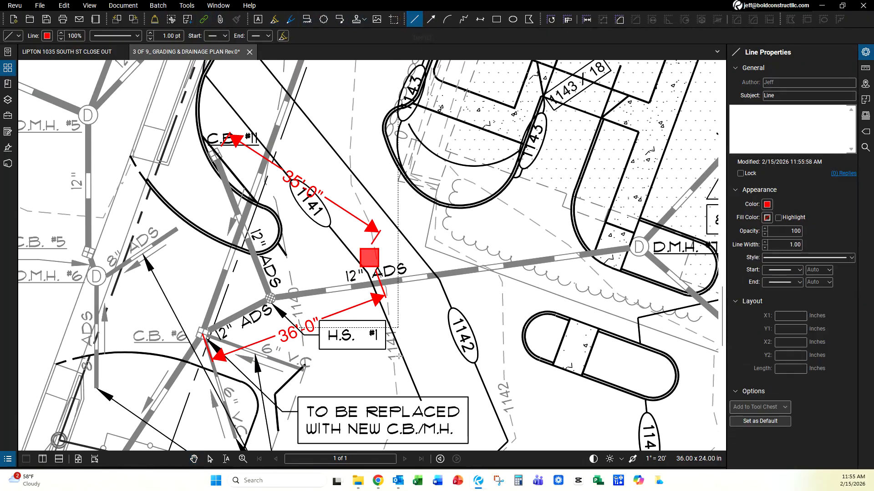
pyautogui.moveTo(321, 319); pyautogui.dragTo(386, 347)
pyautogui.click(418, 21)
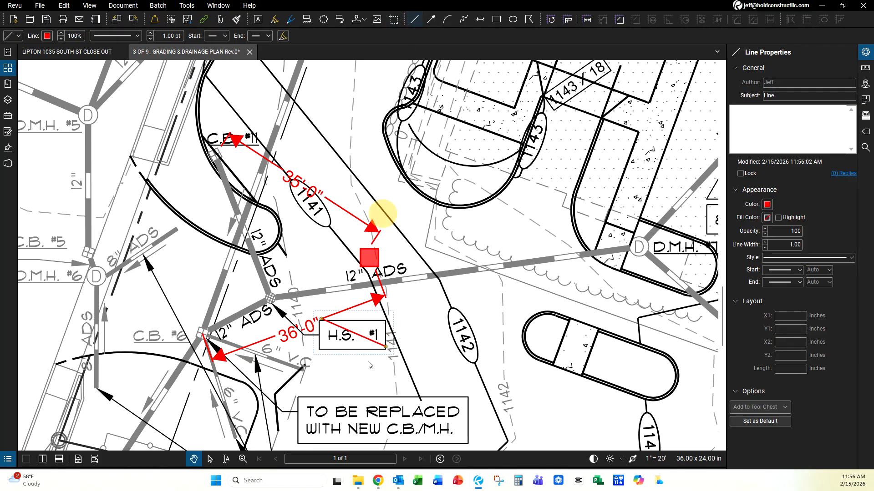
pyautogui.moveTo(385, 321); pyautogui.dragTo(319, 349)
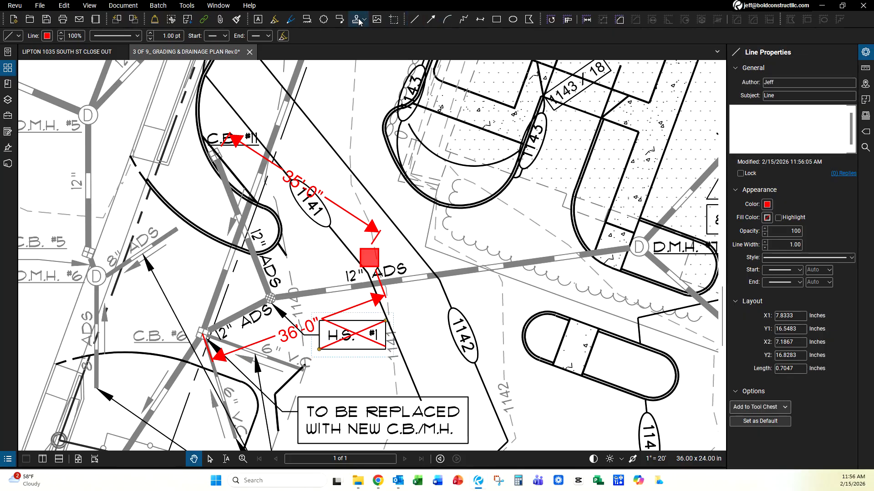
# Add a callout reading "H.S. #1" that points to the red rectangle, and narrow its box to fit the text
pyautogui.click(339, 19)
pyautogui.moveTo(379, 267); pyautogui.dragTo(448, 315)
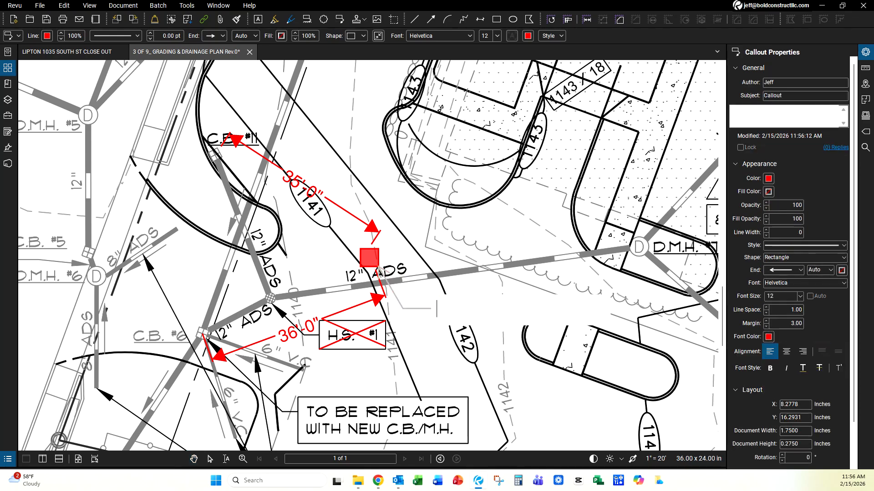
pyautogui.write('H.S. #1')
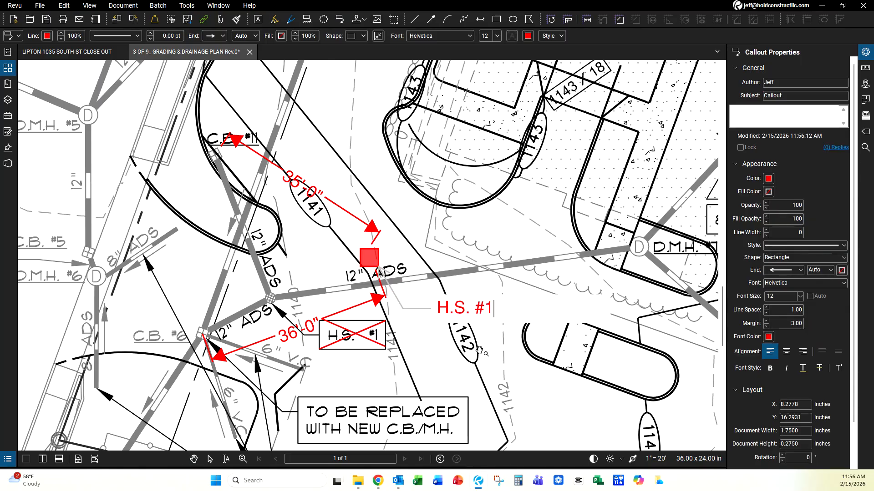
pyautogui.click(553, 226)
pyautogui.moveTo(611, 309); pyautogui.dragTo(503, 310)
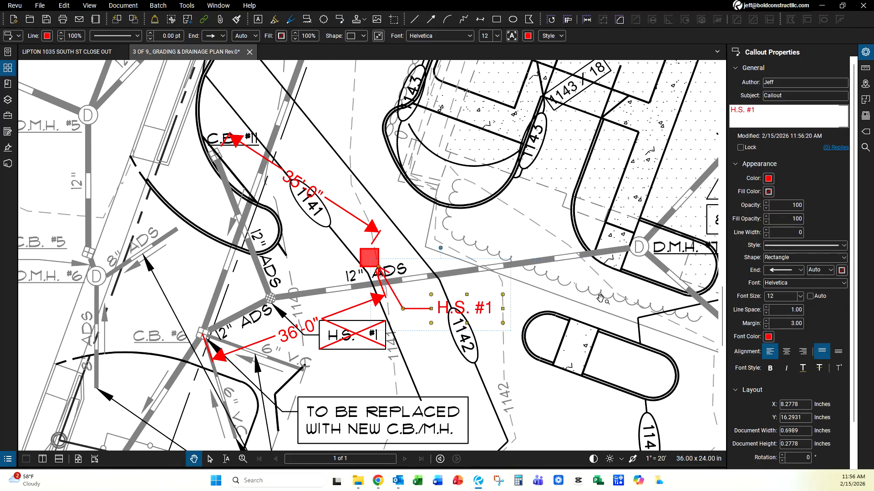
# Give the new H.S. #1 callout a white fill and a line width of 0.75
pyautogui.click(768, 197)
pyautogui.click(816, 252)
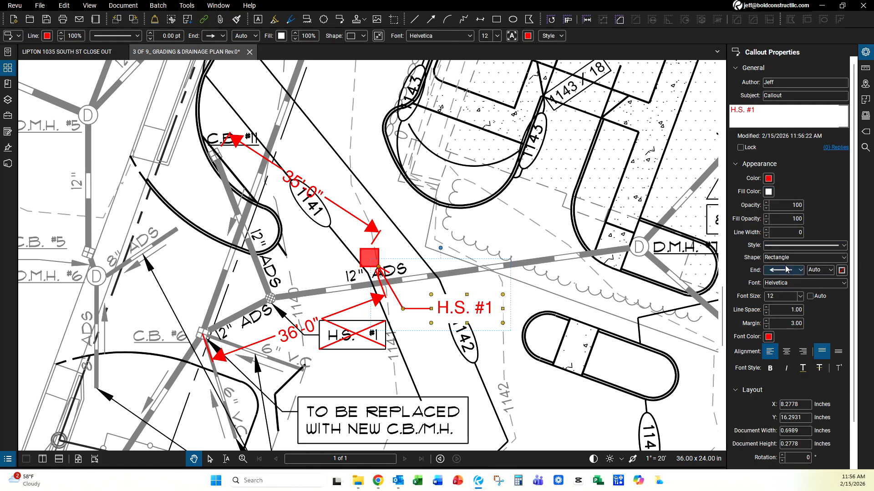
pyautogui.click(767, 230)
pyautogui.click(767, 230)
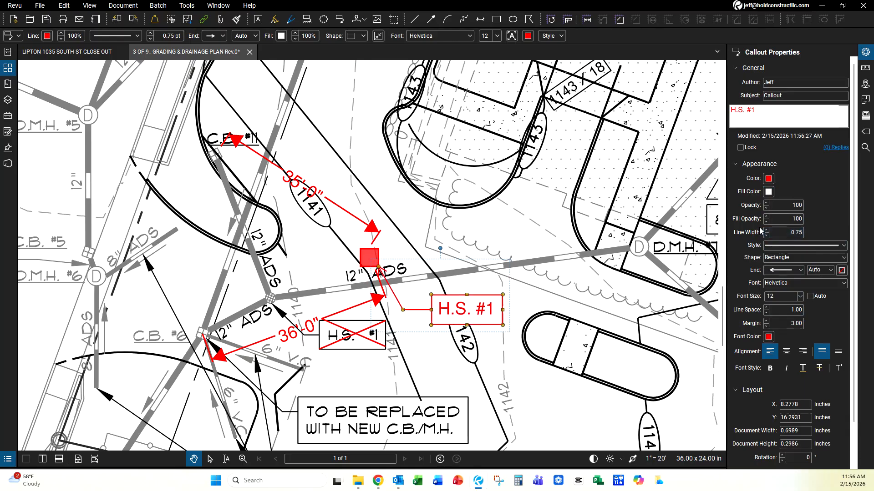
pyautogui.click(480, 232)
# Offset the 35'-0" dimension line farther out so its caption clears the 1141 contour label
pyautogui.click(302, 184)
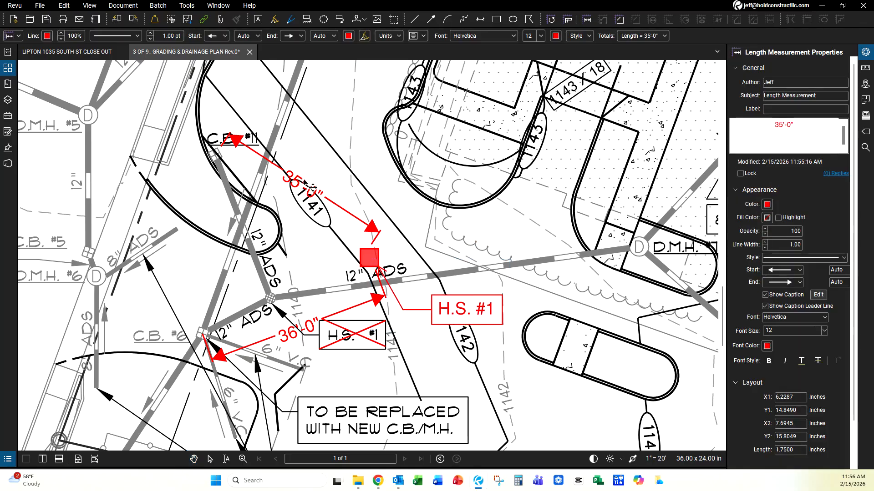
pyautogui.moveTo(309, 176); pyautogui.dragTo(313, 174)
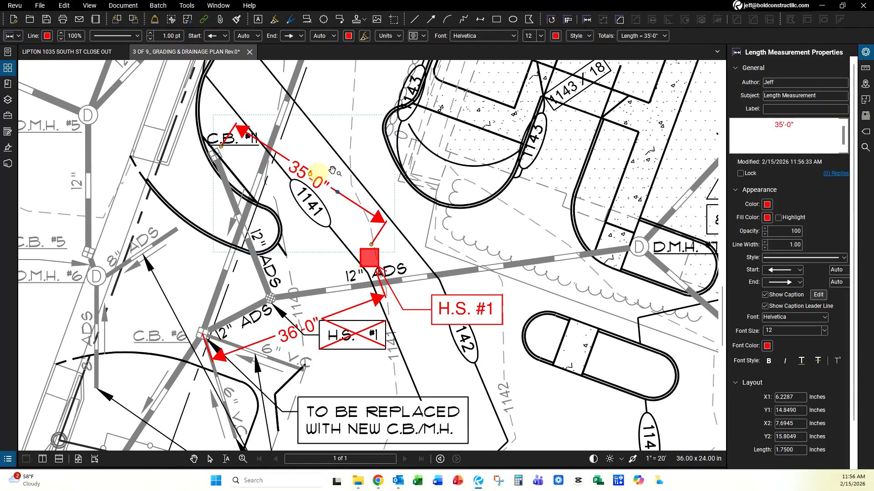
pyautogui.click(438, 249)
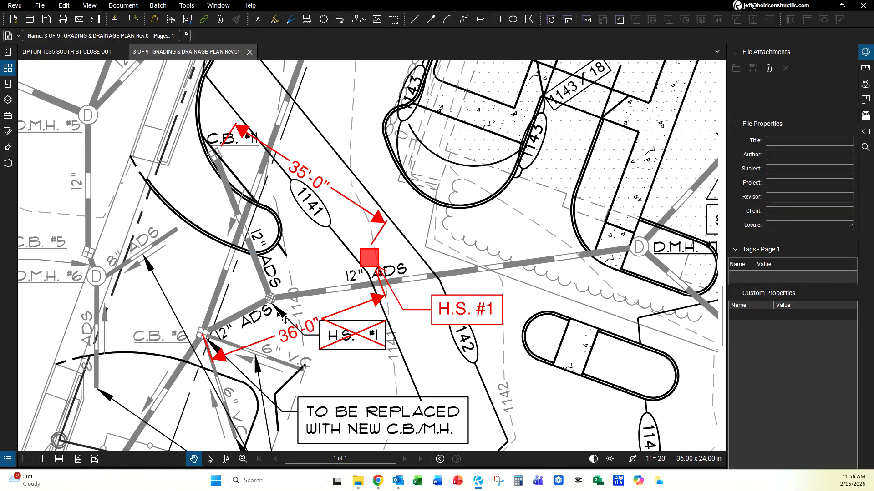
# Draw a red line from the red rectangle to the D.M.H. at the far end of the 12" ADS pipe, with line width 5.00
pyautogui.click(414, 20)
pyautogui.click(379, 258)
pyautogui.click(637, 234)
pyautogui.moveTo(637, 233); pyautogui.dragTo(630, 247)
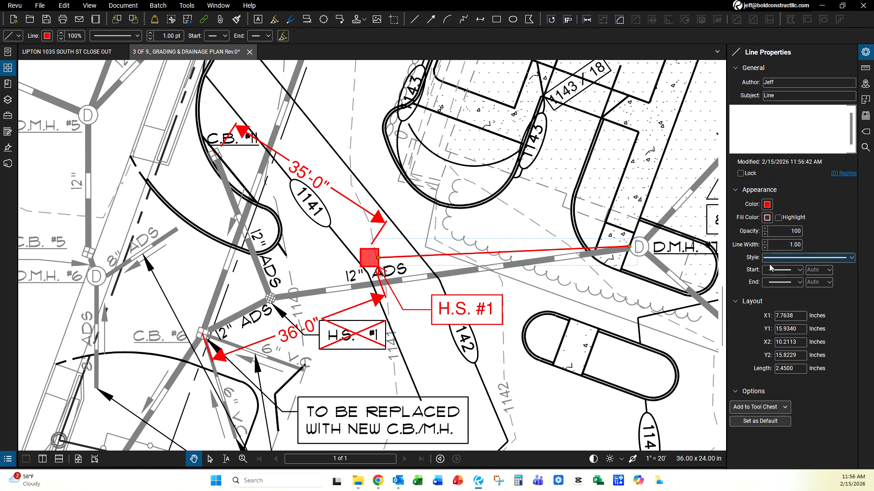
pyautogui.click(764, 243)
pyautogui.click(764, 243)
pyautogui.click(764, 243)
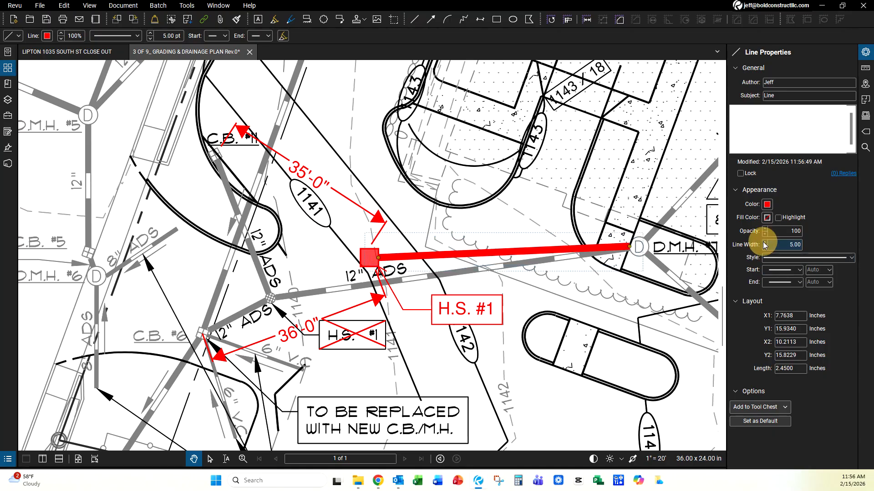
pyautogui.click(764, 243)
# Draw a red line from the red rectangle to C.B. #6, and thicken it to represent the rerouted pipe
pyautogui.click(414, 19)
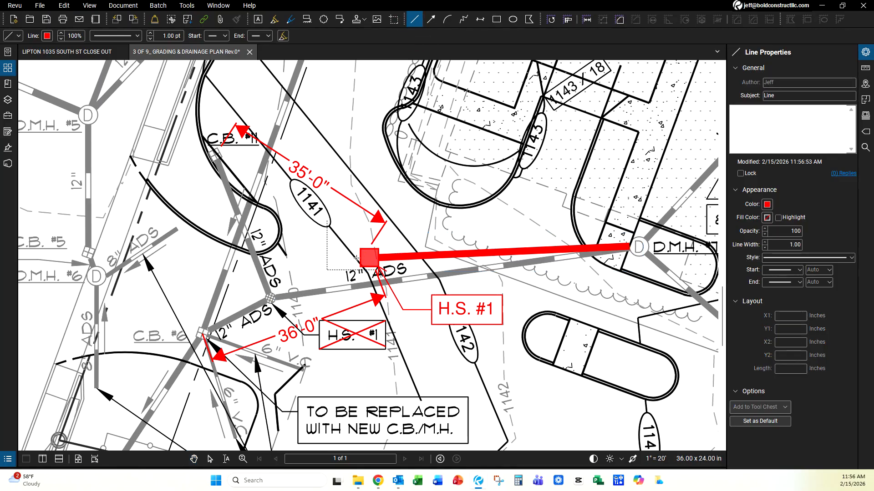
pyautogui.moveTo(360, 258); pyautogui.dragTo(208, 331)
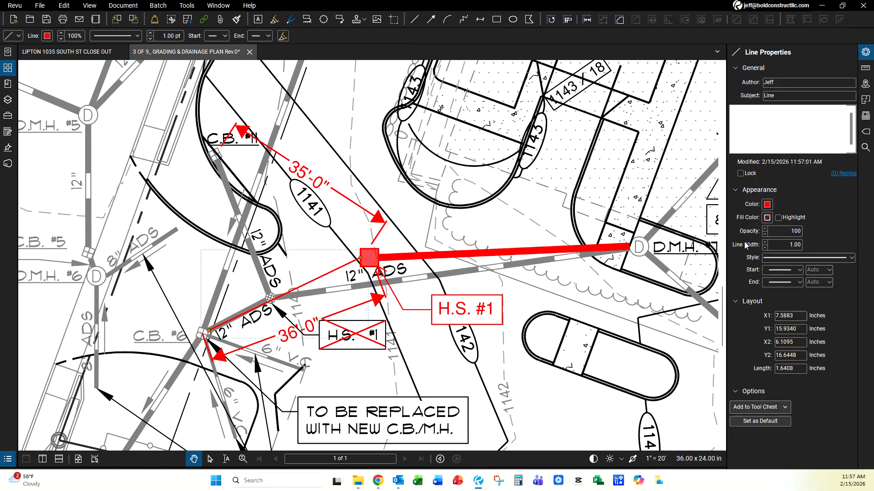
pyautogui.click(765, 242)
pyautogui.click(765, 242)
pyautogui.click(764, 242)
pyautogui.click(765, 241)
pyautogui.click(764, 242)
pyautogui.click(337, 214)
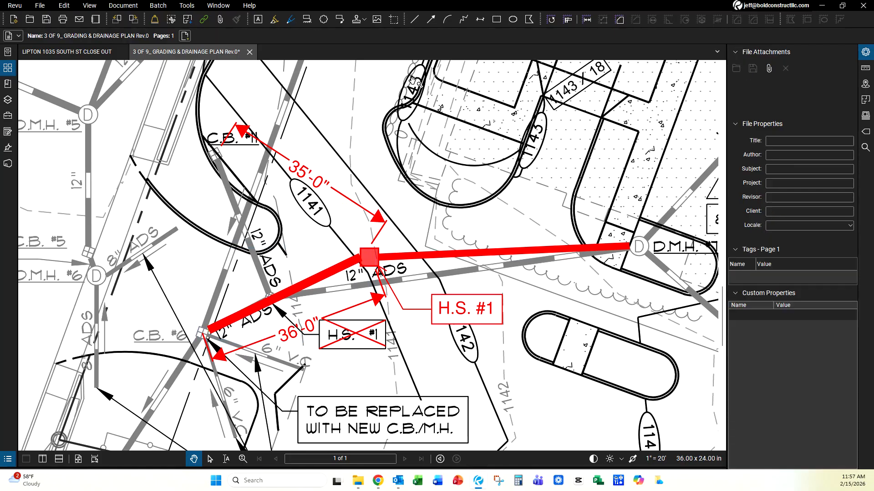
# Draw a red line from the red rectangle to C.B. #11, and set its line width to 6.00
pyautogui.click(414, 19)
pyautogui.click(359, 256)
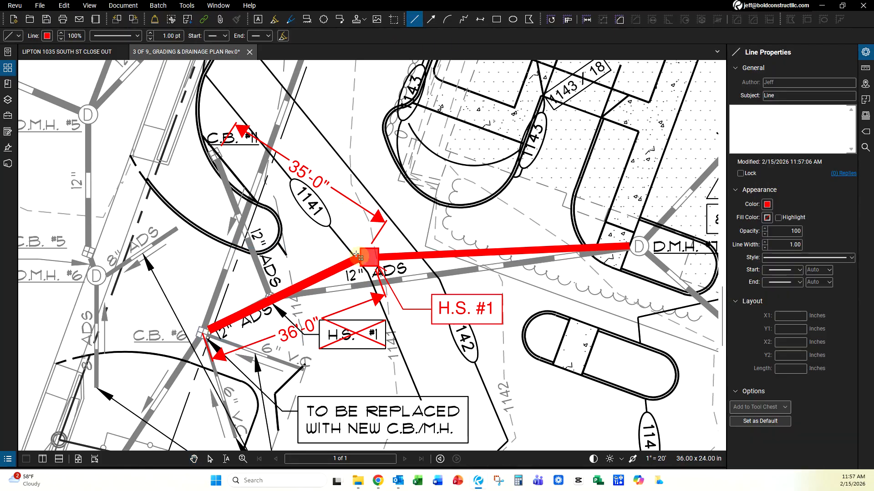
pyautogui.click(219, 161)
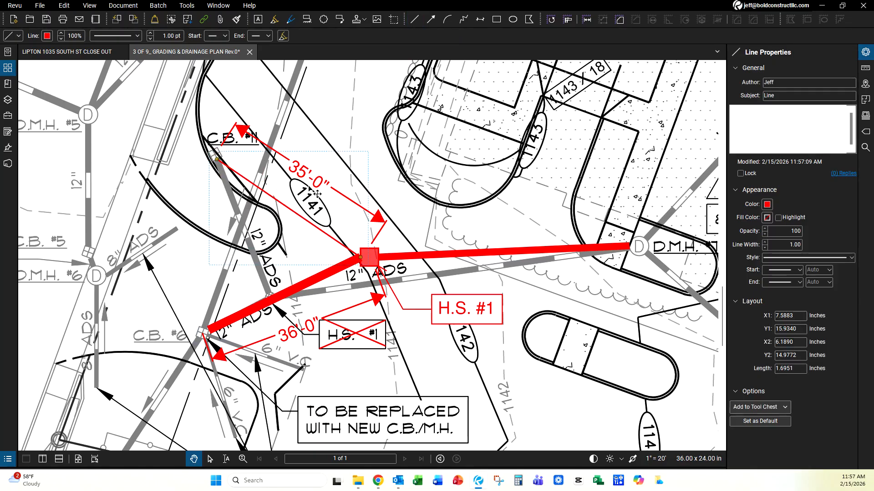
pyautogui.click(787, 246)
pyautogui.doubleClick(807, 244)
pyautogui.write('6')
pyautogui.press('Return')
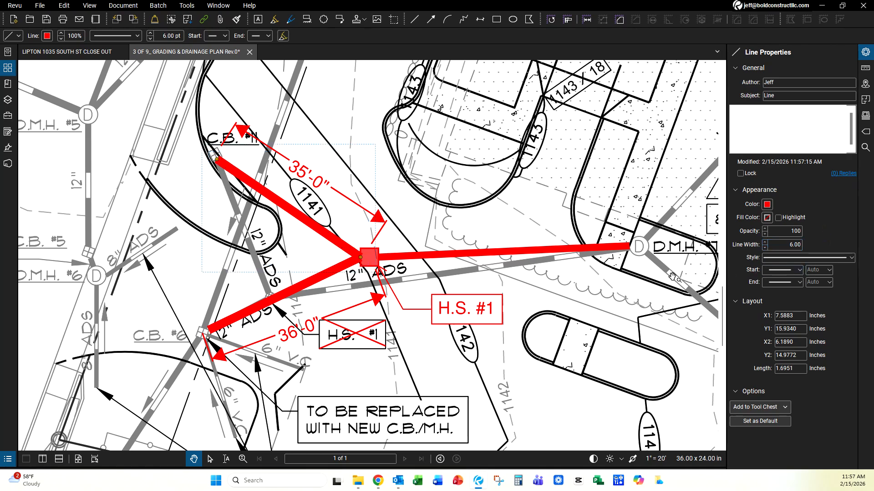
pyautogui.click(413, 170)
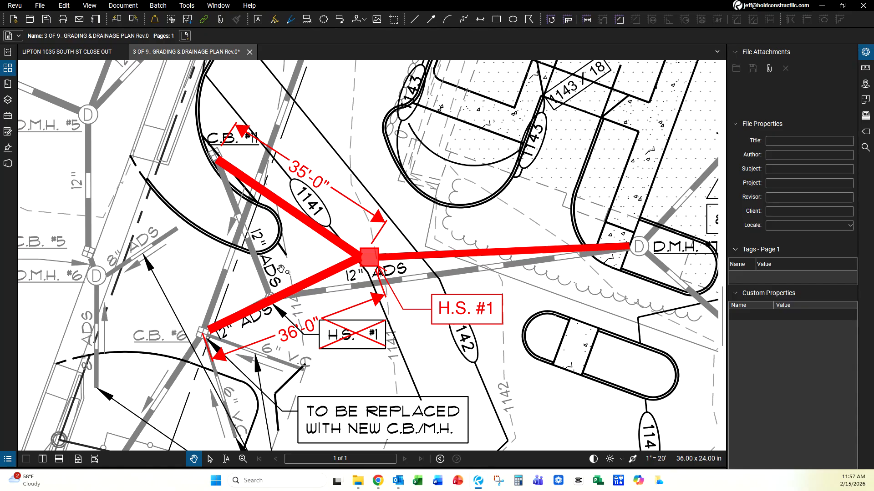
# Add a text box about 6.83 by 2.22 inches above the Site Plan title, reading "AS-BUILT UNDERGROUND UTILITY"
pyautogui.scroll(-4, 287, 273)
pyautogui.scroll(2, 286, 273)
pyautogui.scroll(-5, 292, 277)
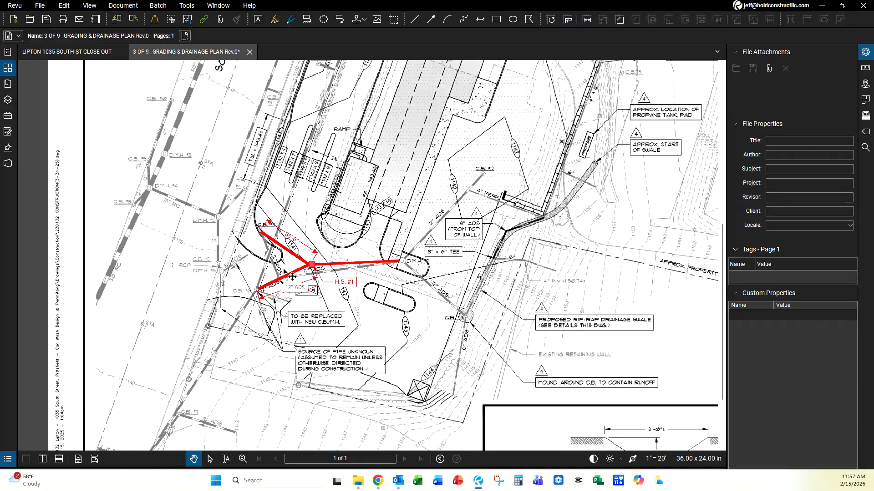
pyautogui.scroll(1, 280, 287)
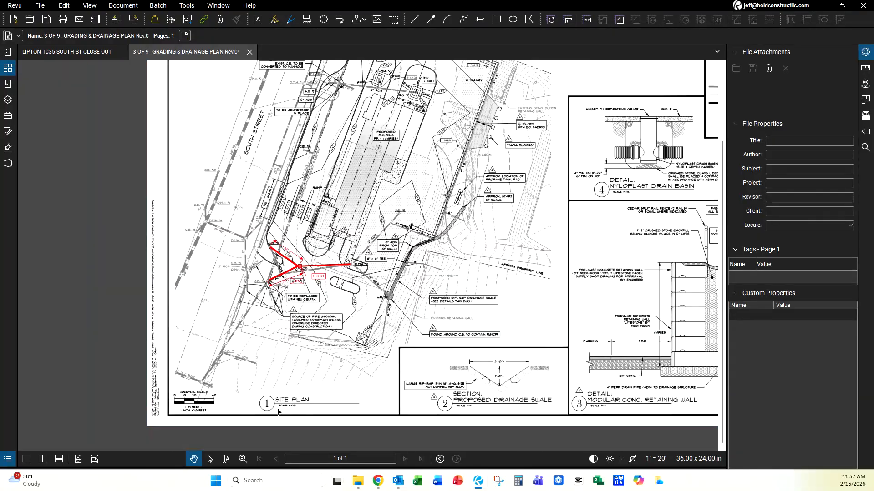
pyautogui.scroll(2, 298, 359)
pyautogui.click(257, 19)
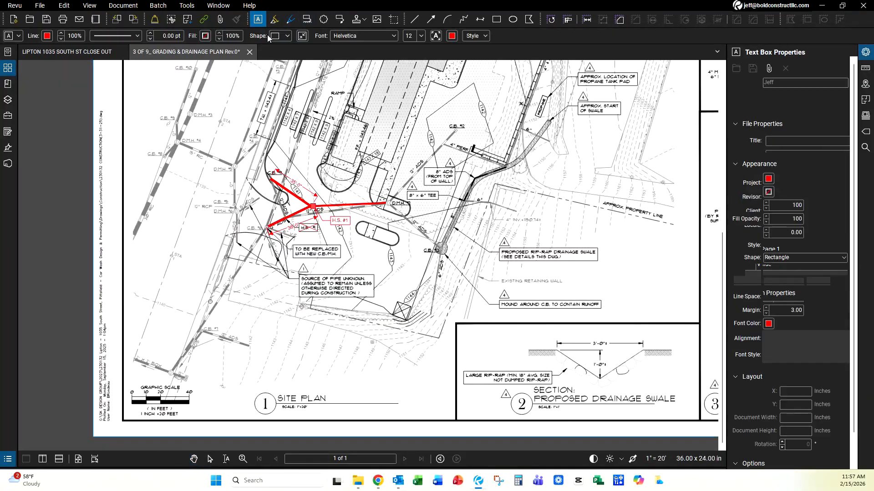
pyautogui.moveTo(232, 326); pyautogui.dragTo(428, 390)
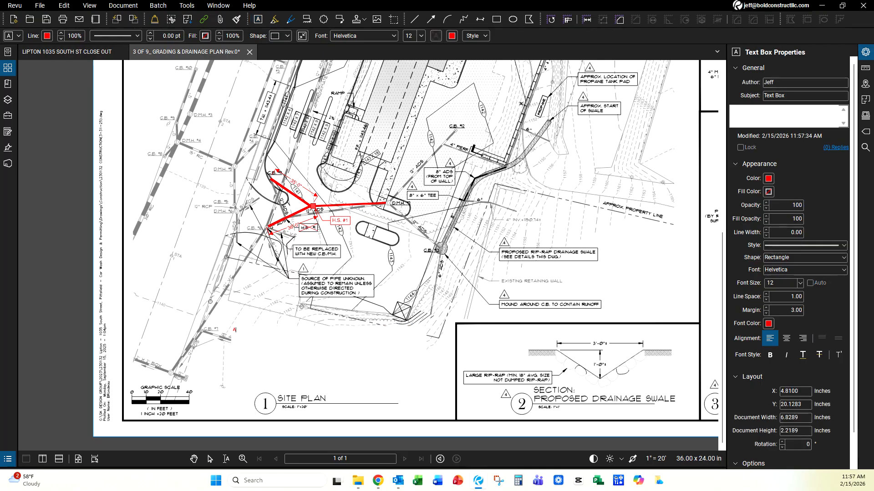
pyautogui.write('AS-BUILT UNDERGROUND UTILITY')
# Set the as-built title text to font size 48 and center it horizontally in its box
pyautogui.hotkey('ctrl', 'a')
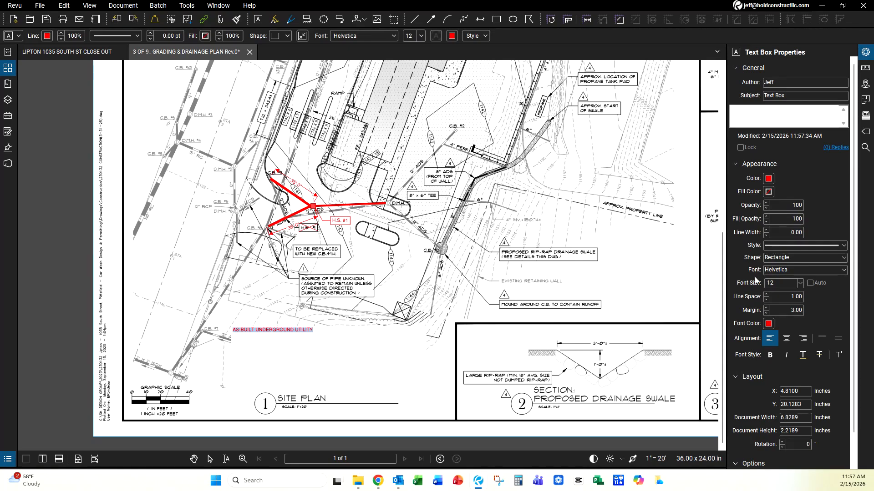
pyautogui.click(781, 283)
pyautogui.click(800, 283)
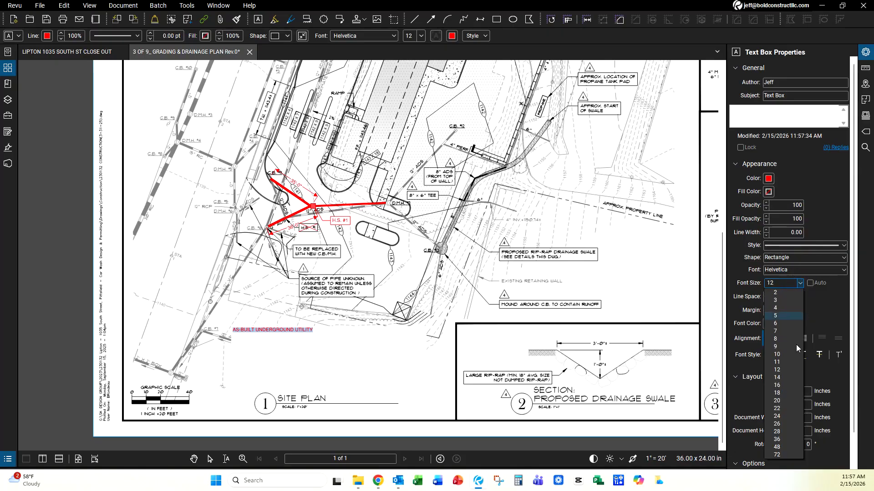
pyautogui.click(779, 443)
pyautogui.click(442, 306)
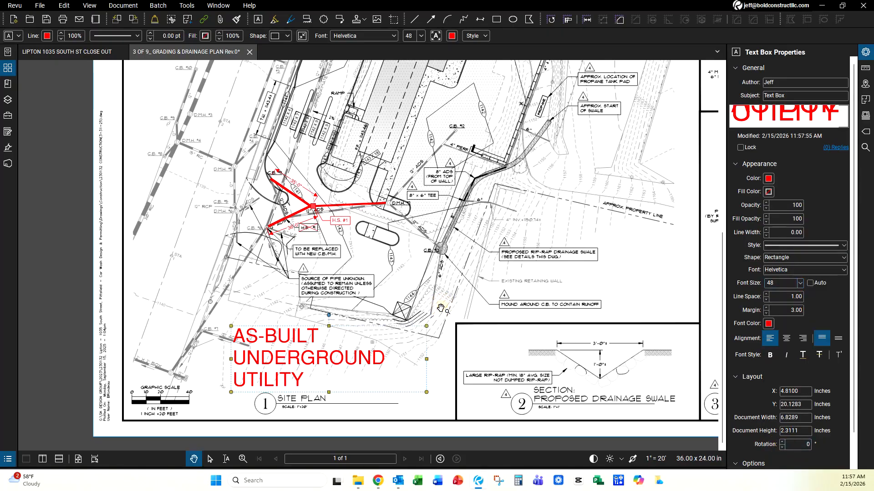
pyautogui.click(786, 339)
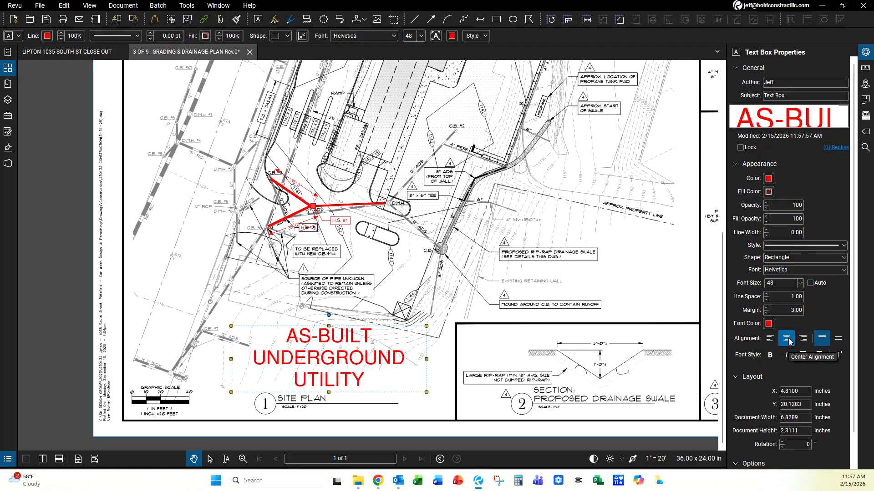
# Give the as-built text box a border line width of 4.00 and shift it up clear of the Site Plan title
pyautogui.click(767, 229)
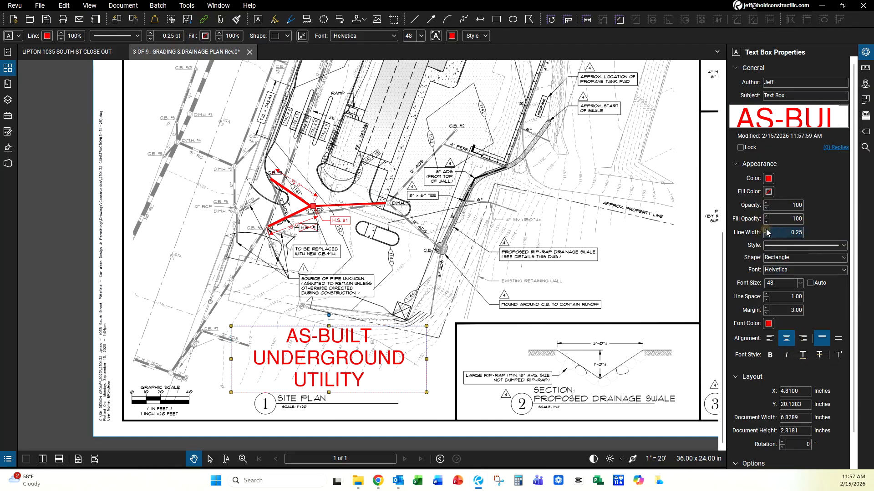
pyautogui.click(766, 230)
pyautogui.click(766, 230)
pyautogui.click(767, 230)
pyautogui.click(766, 230)
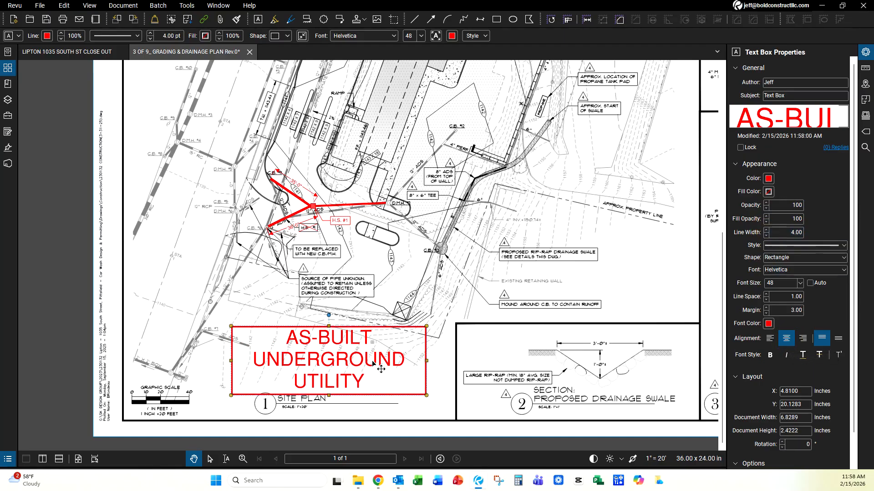
pyautogui.moveTo(344, 364); pyautogui.dragTo(348, 352)
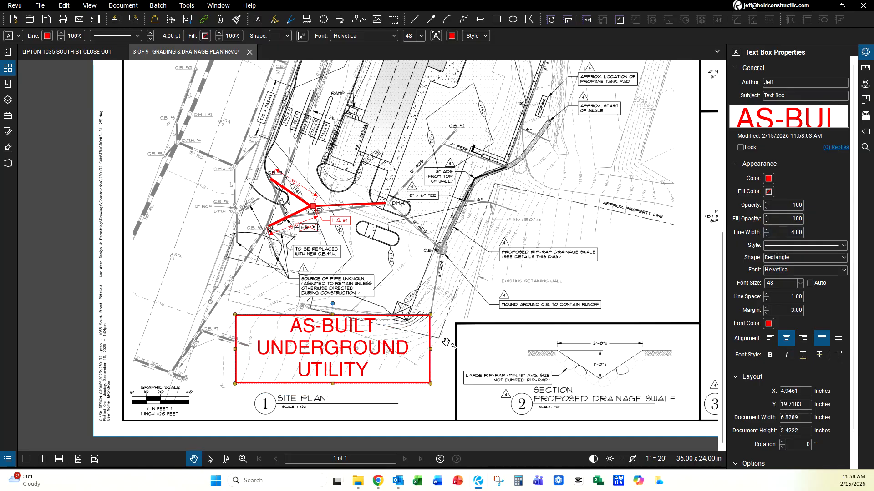
# Fill the as-built text box with white to mask the plan linework behind it
pyautogui.click(768, 192)
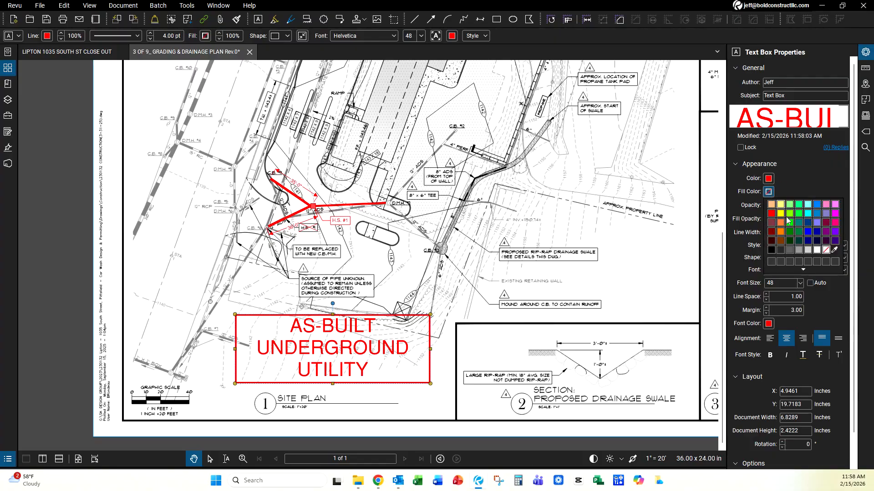
pyautogui.click(816, 249)
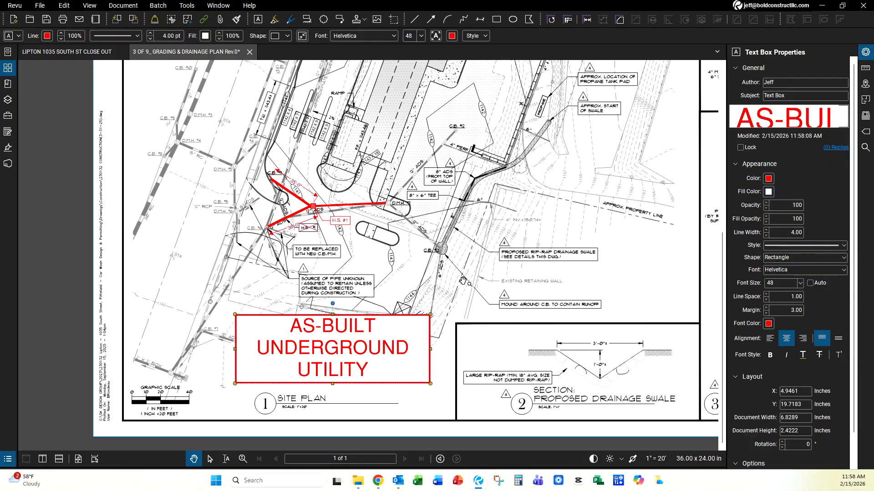
pyautogui.moveTo(499, 266); pyautogui.dragTo(455, 281)
pyautogui.scroll(-5, 439, 283)
pyautogui.scroll(2, 563, 202)
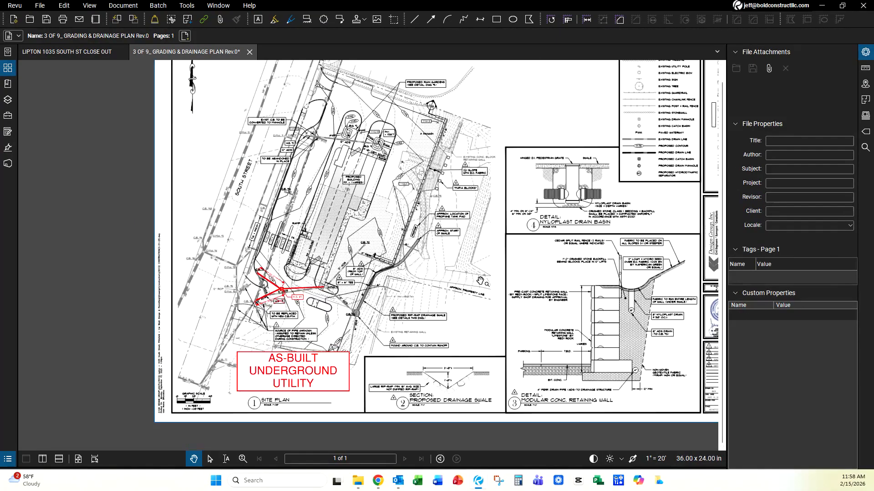
pyautogui.scroll(-5, 387, 250)
pyautogui.scroll(2, 500, 227)
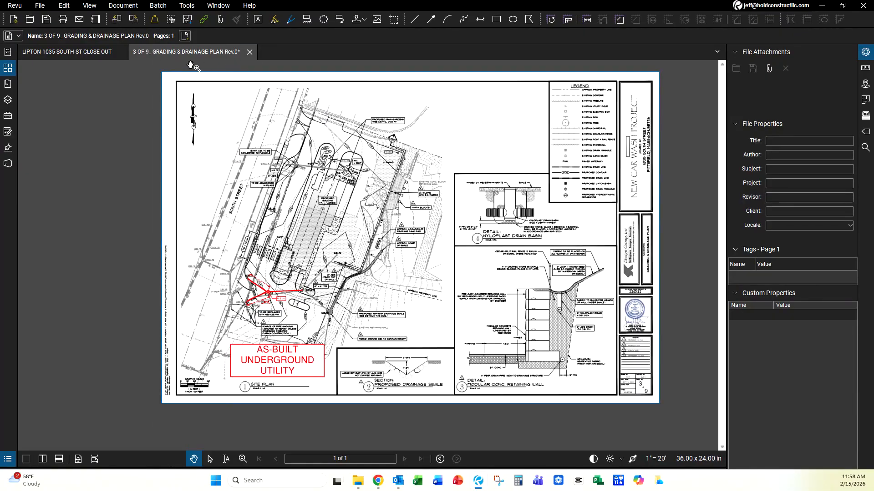
# Start saving a copy of the plan in the 03 Lipton Car Wash Pittsfield MA project's 024 Closeout & Warranty > As Built Drawings folder
pyautogui.click(40, 6)
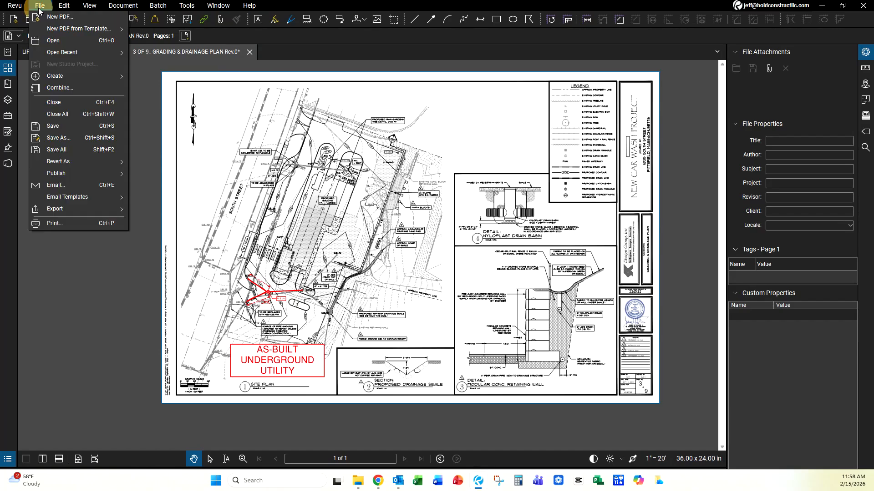
pyautogui.click(60, 141)
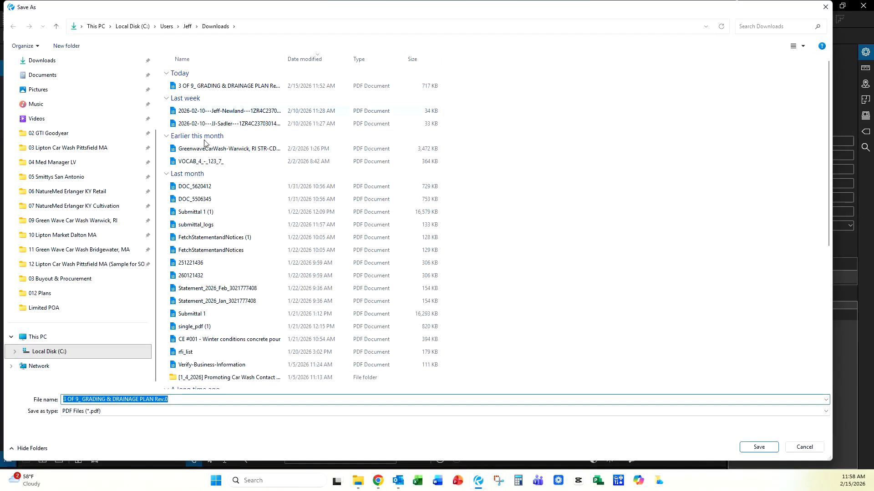
pyautogui.click(53, 150)
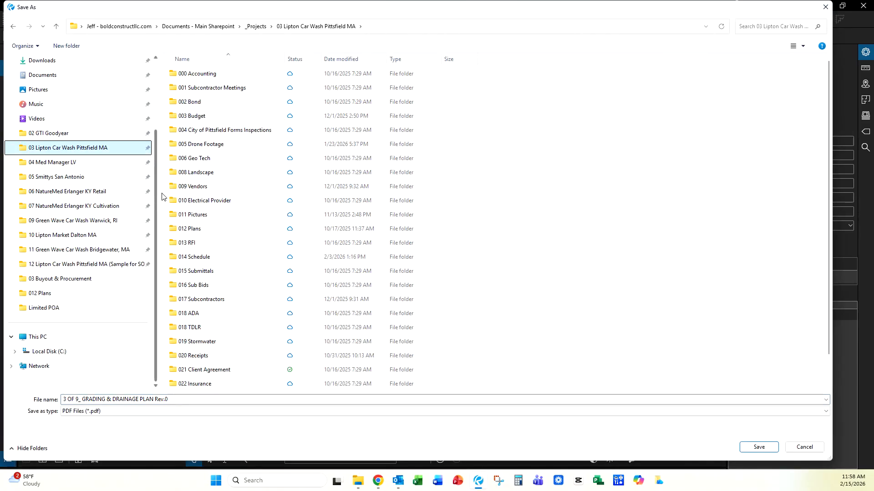
pyautogui.scroll(-1, 216, 303)
pyautogui.doubleClick(210, 383)
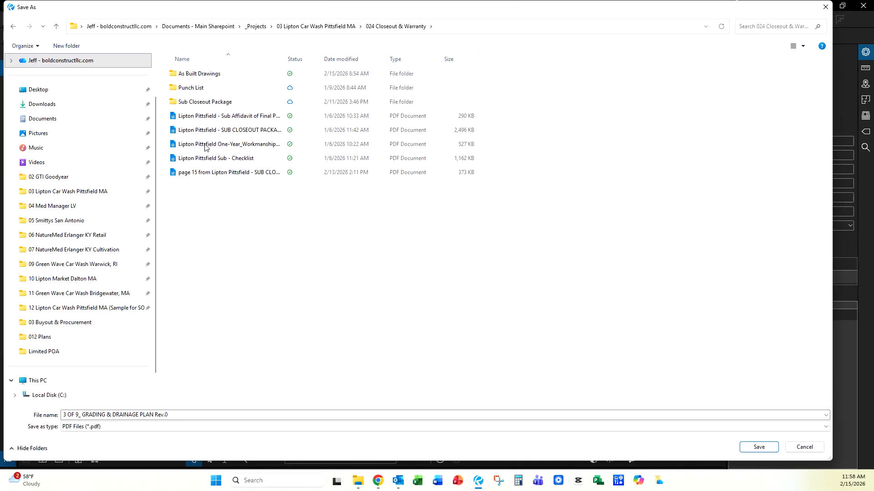
pyautogui.doubleClick(202, 103)
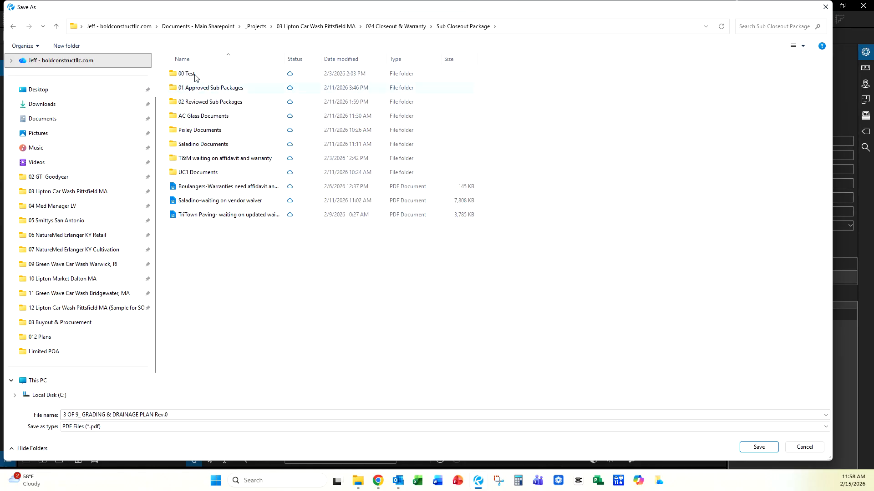
pyautogui.click(395, 27)
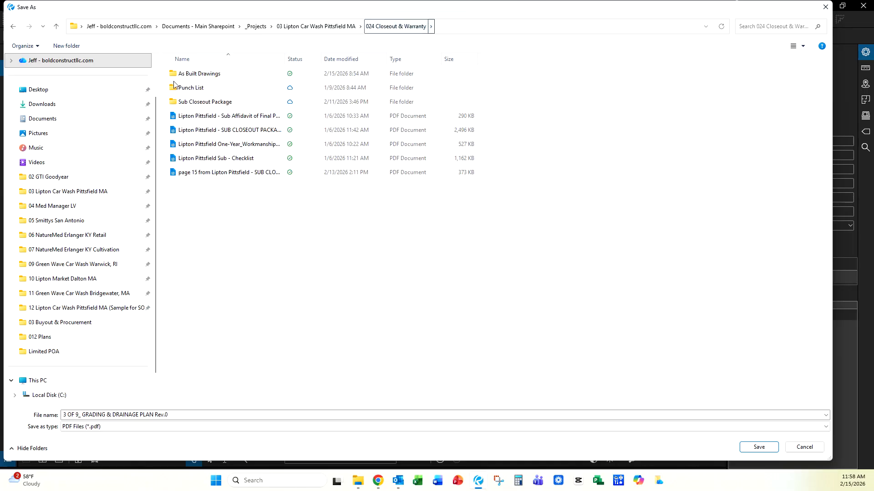
pyautogui.doubleClick(203, 74)
pyautogui.moveTo(284, 58); pyautogui.dragTo(359, 58)
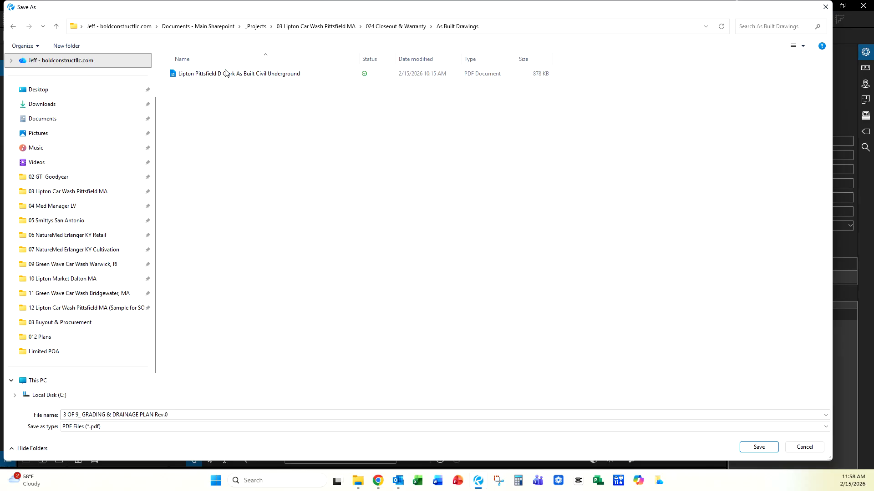
# Save the marked-up plan over the existing As Built Civil Underground PDF in that folder, replacing the old file
pyautogui.click(233, 74)
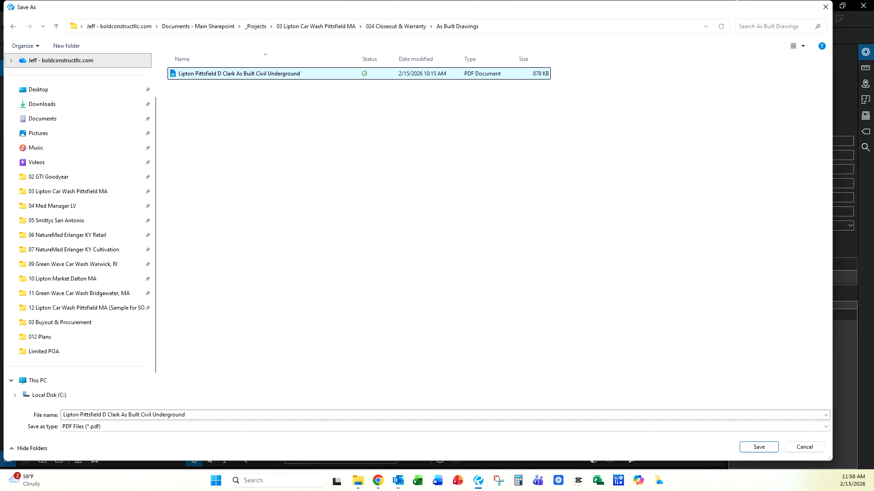
pyautogui.click(771, 451)
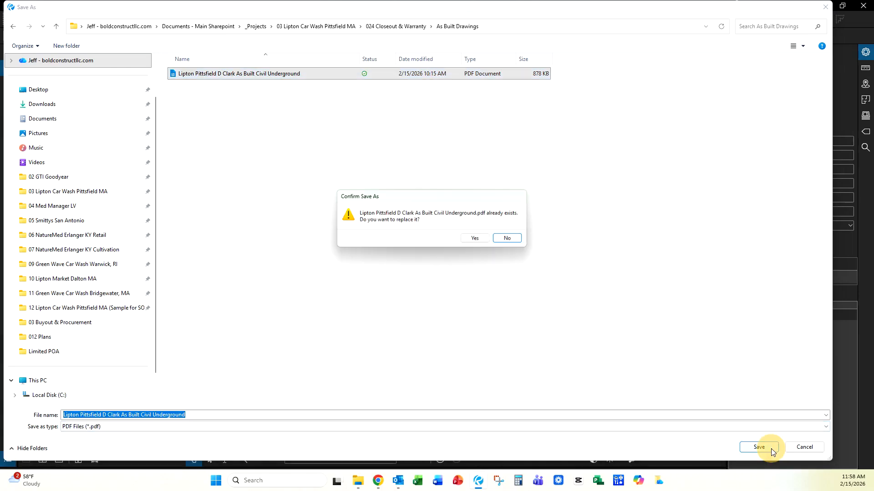
pyautogui.click(477, 240)
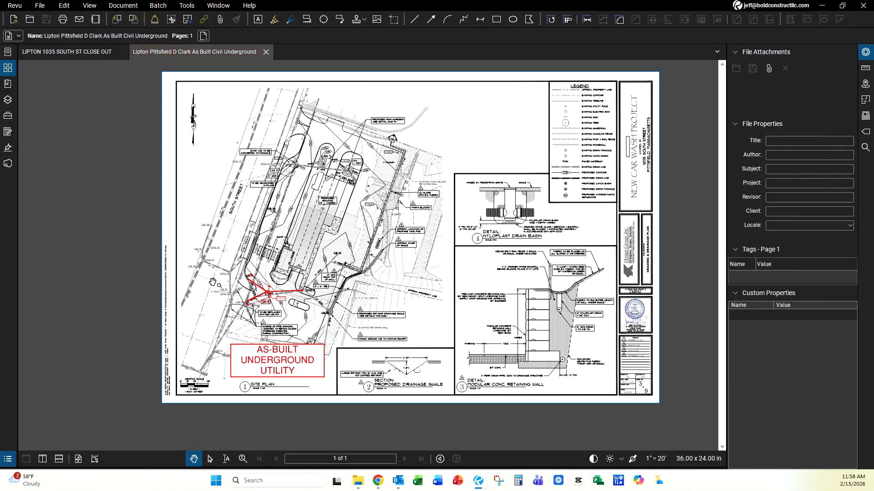
# Examine the saved plan's as-built markups around H.S. #1 and the site plan up to the rain gardens
pyautogui.scroll(5, 228, 320)
pyautogui.scroll(1, 227, 320)
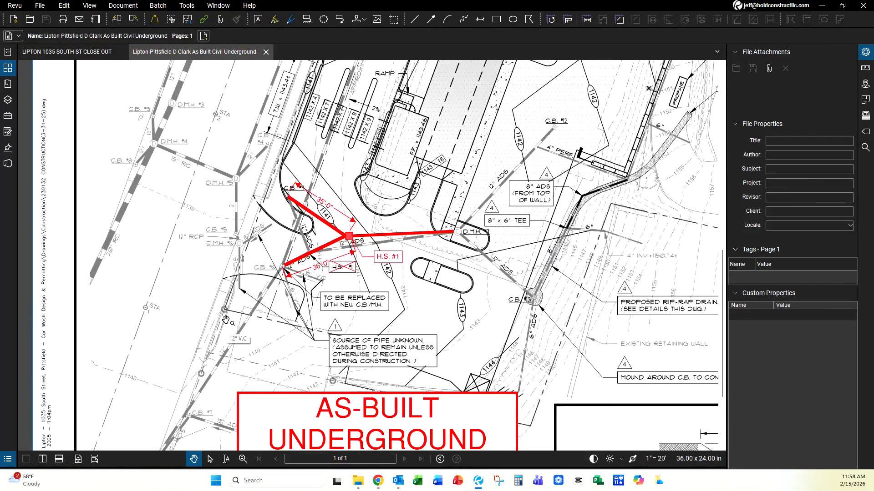
pyautogui.scroll(-3, 501, 271)
pyautogui.moveTo(500, 272); pyautogui.dragTo(418, 268)
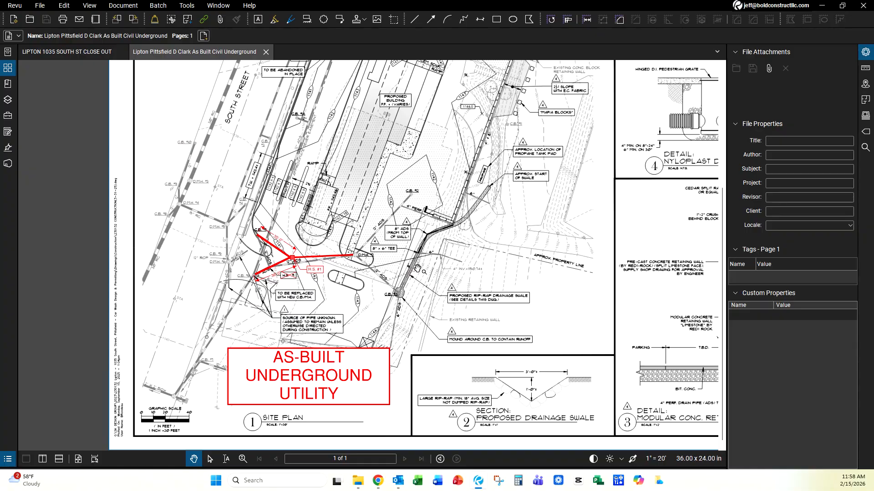
pyautogui.scroll(-3, 417, 268)
pyautogui.scroll(3, 300, 317)
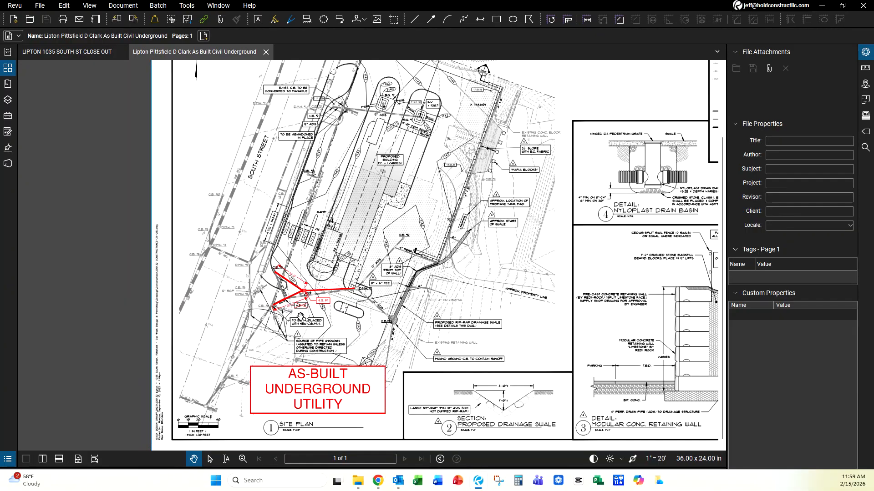
pyautogui.scroll(2, 300, 318)
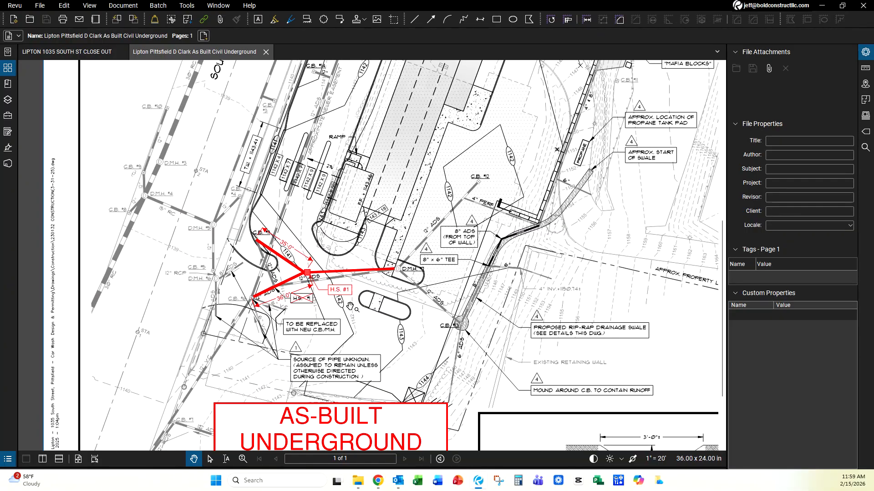
pyautogui.moveTo(493, 256); pyautogui.dragTo(470, 359)
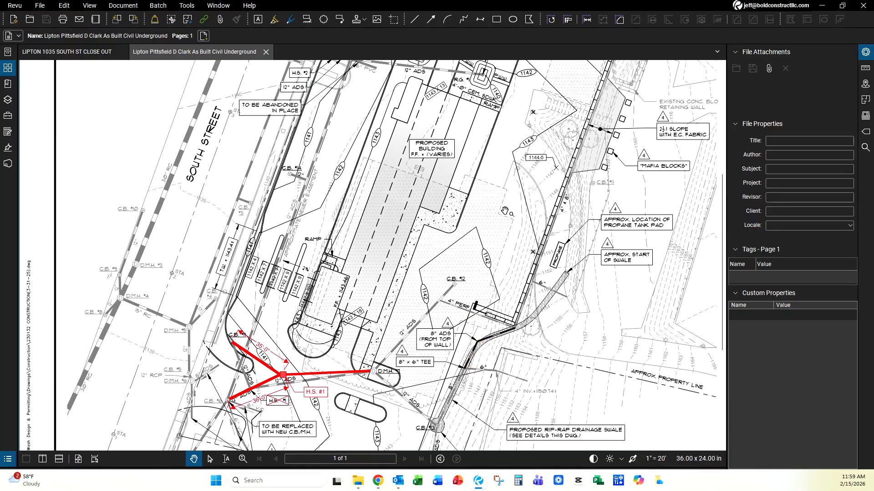
pyautogui.moveTo(495, 221); pyautogui.dragTo(459, 410)
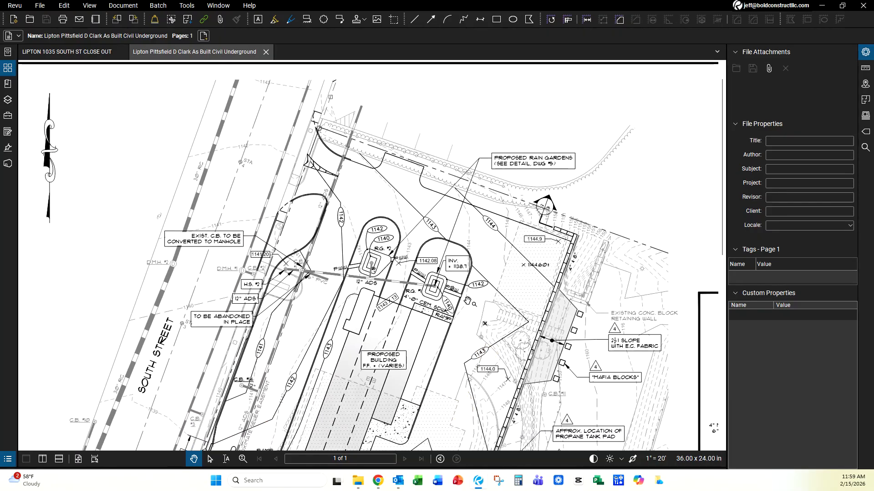
pyautogui.moveTo(474, 304); pyautogui.dragTo(481, 215)
pyautogui.moveTo(437, 294)
pyautogui.mouseDown()
pyautogui.moveTo(471, 221)
pyautogui.moveTo(489, 256)
pyautogui.moveTo(485, 242)
pyautogui.mouseUp()
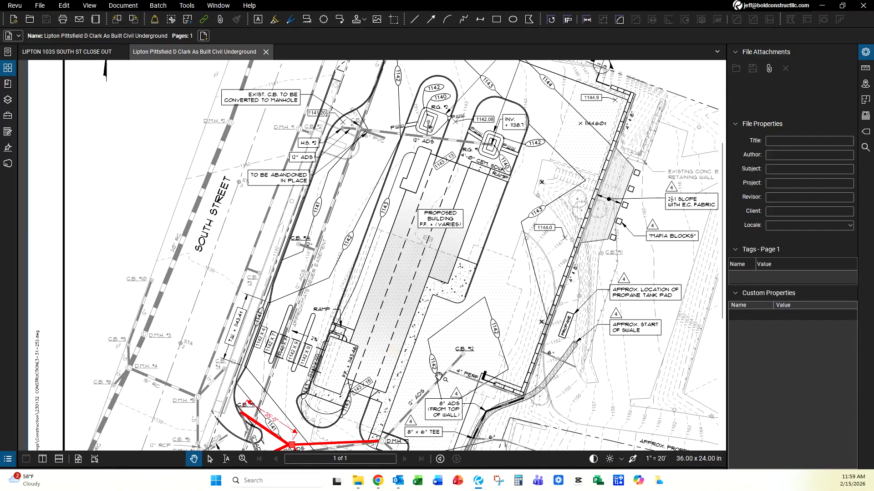